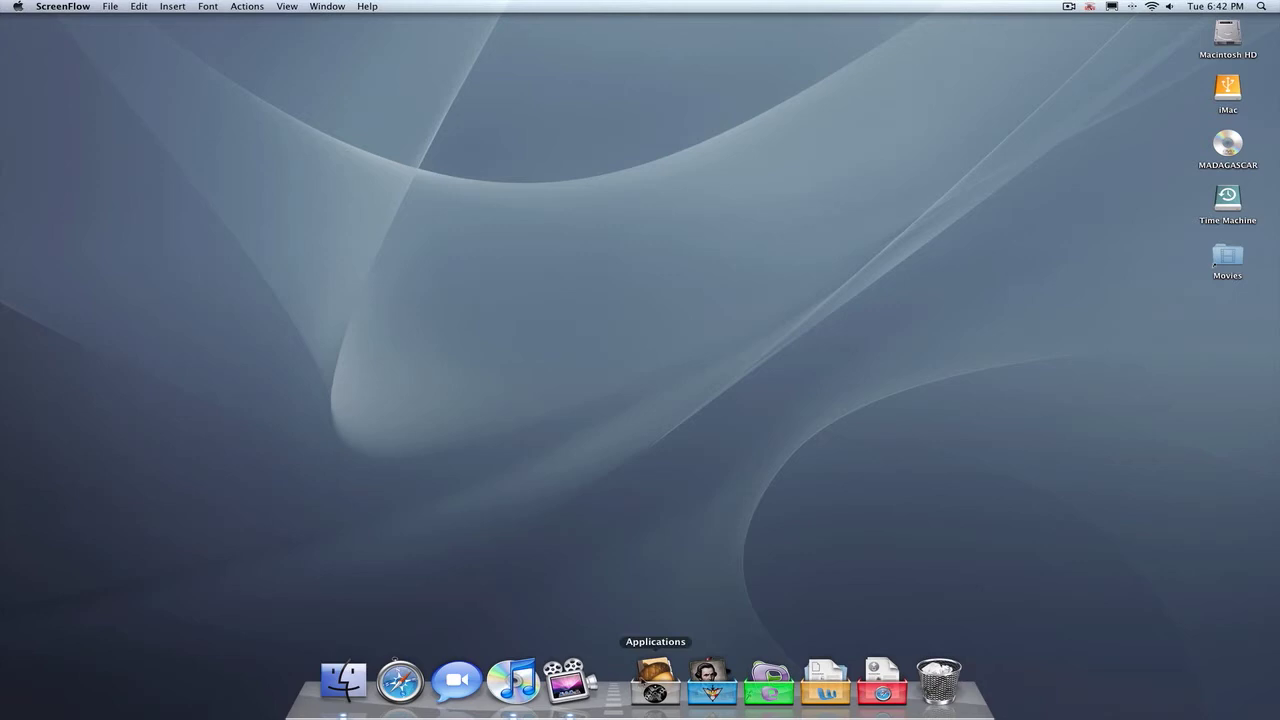
Launch GarageBand from the Applications stack in the Dock
{"action": "left_click", "coordinate": [655, 682]}
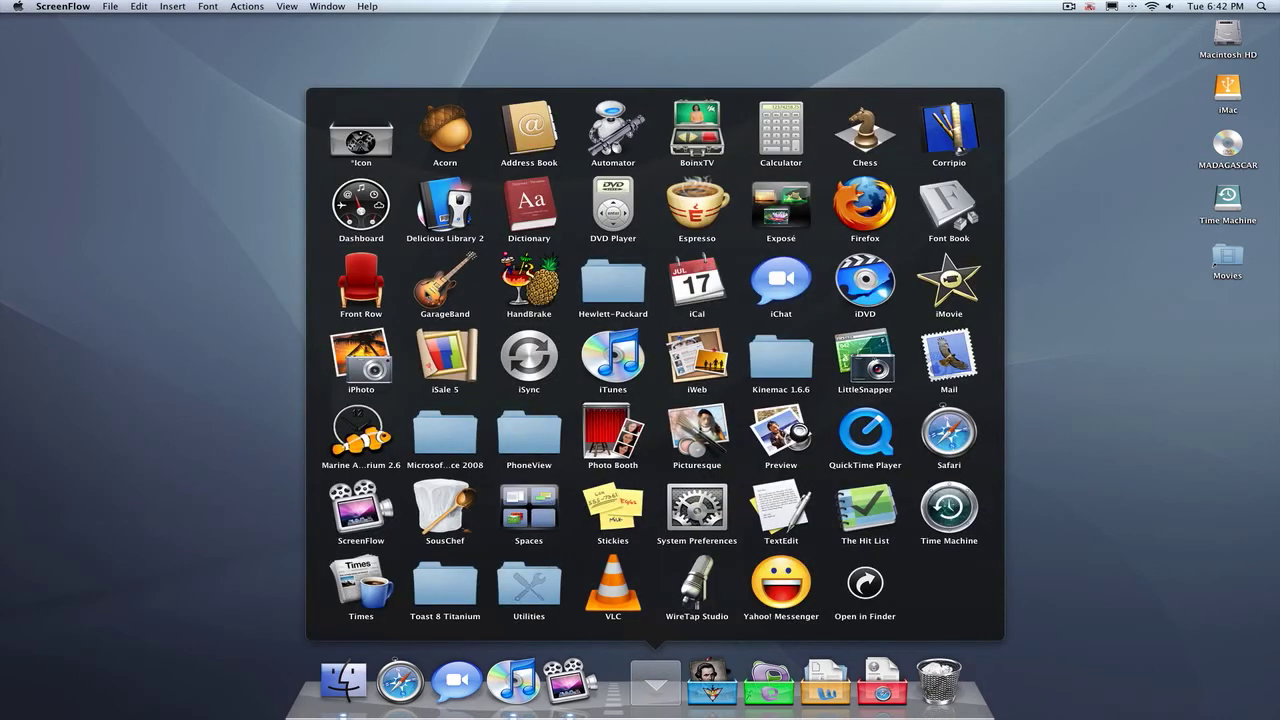
{"action": "left_click", "coordinate": [434, 290]}
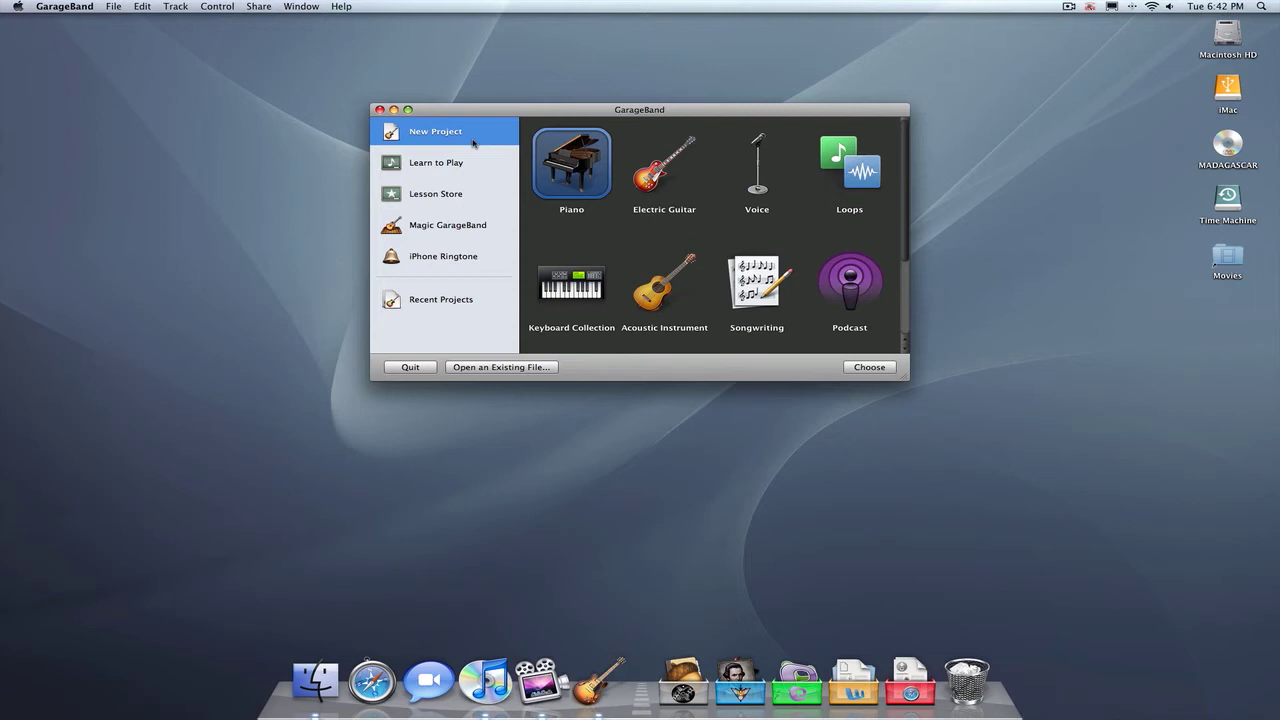
Create a new Piano project named 'It's My Life' on the Desktop
{"action": "key", "text": "Return"}
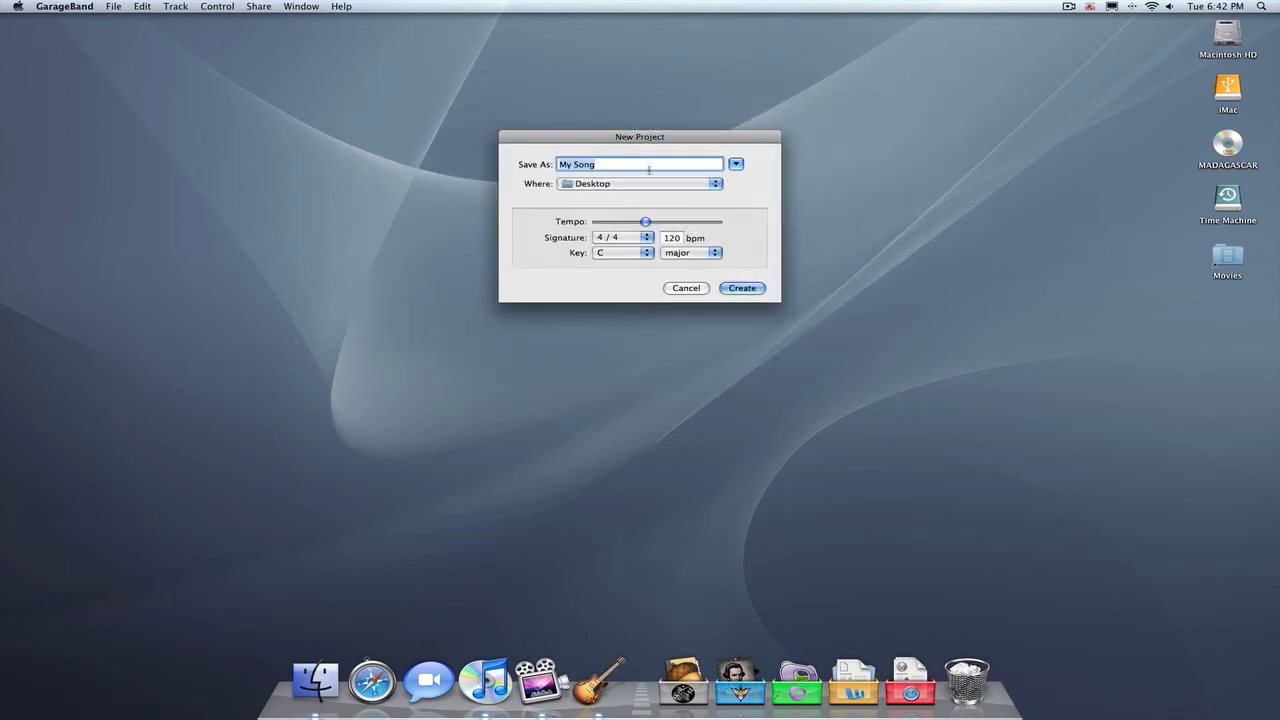
{"action": "key", "text": "BackSpace"}
{"action": "type", "text": "It's Life"}
{"action": "key", "text": "BackSpace"}
{"action": "key", "text": "BackSpace"}
{"action": "type", "text": "My Life"}
{"action": "key", "text": "Return"}
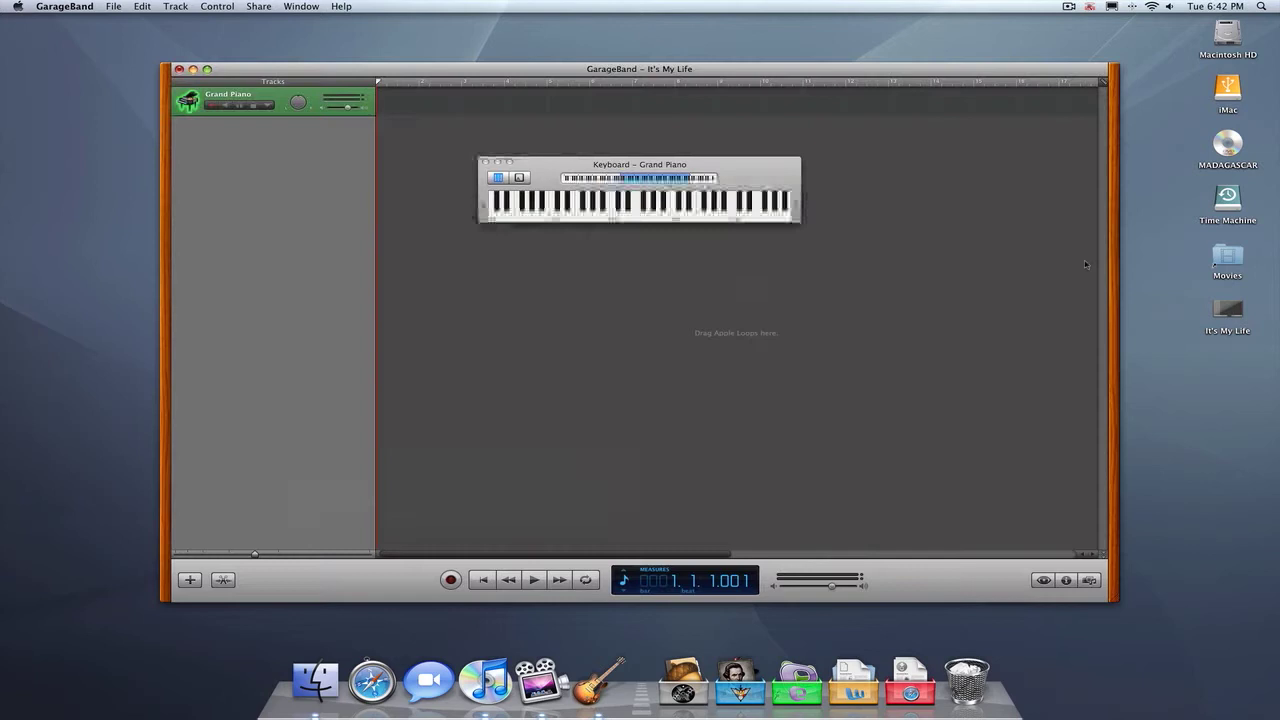
Close the on-screen keyboard, delete the Grand Piano track, and show the Media Browser
{"action": "left_click", "coordinate": [486, 162]}
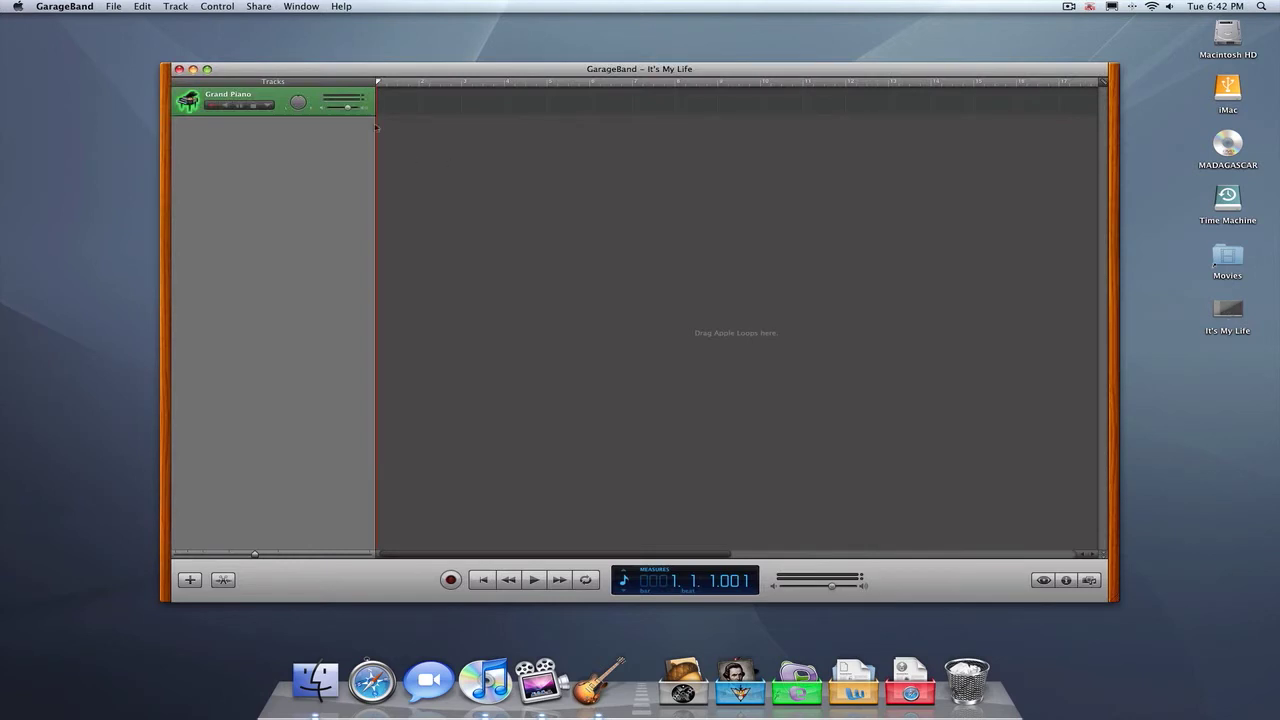
{"action": "key", "text": "super+Delete"}
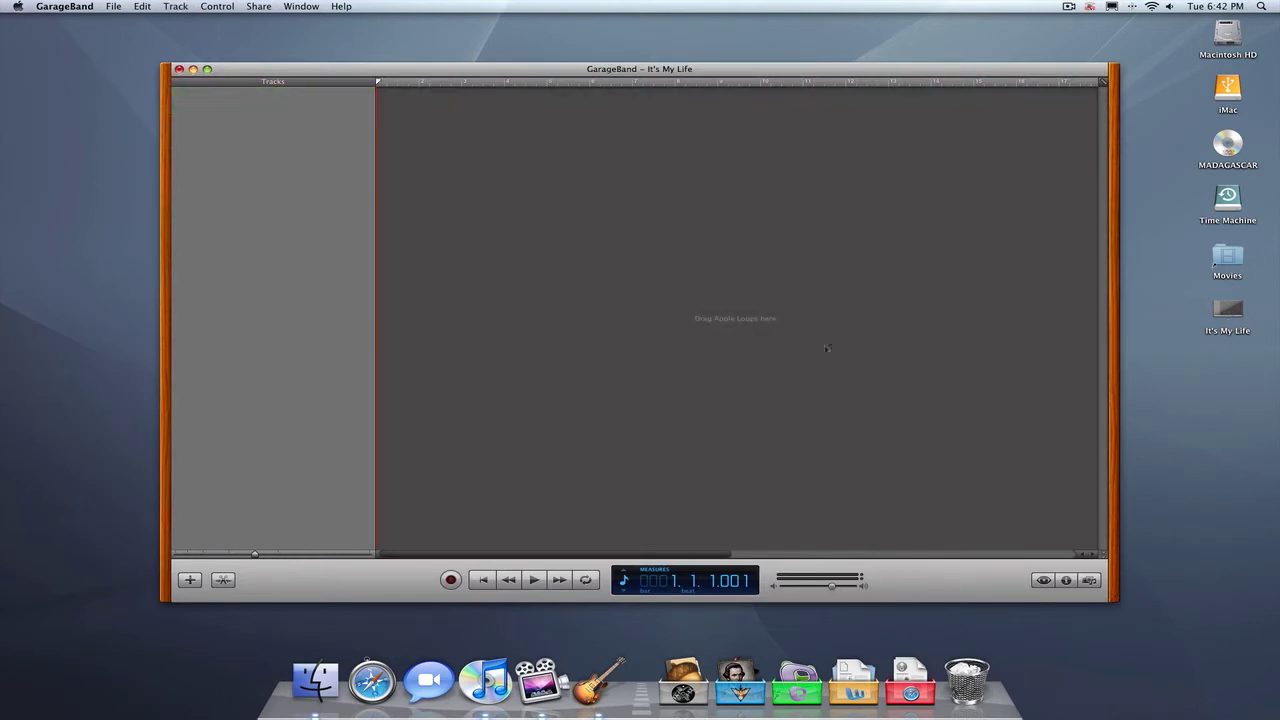
{"action": "left_click", "coordinate": [1089, 580]}
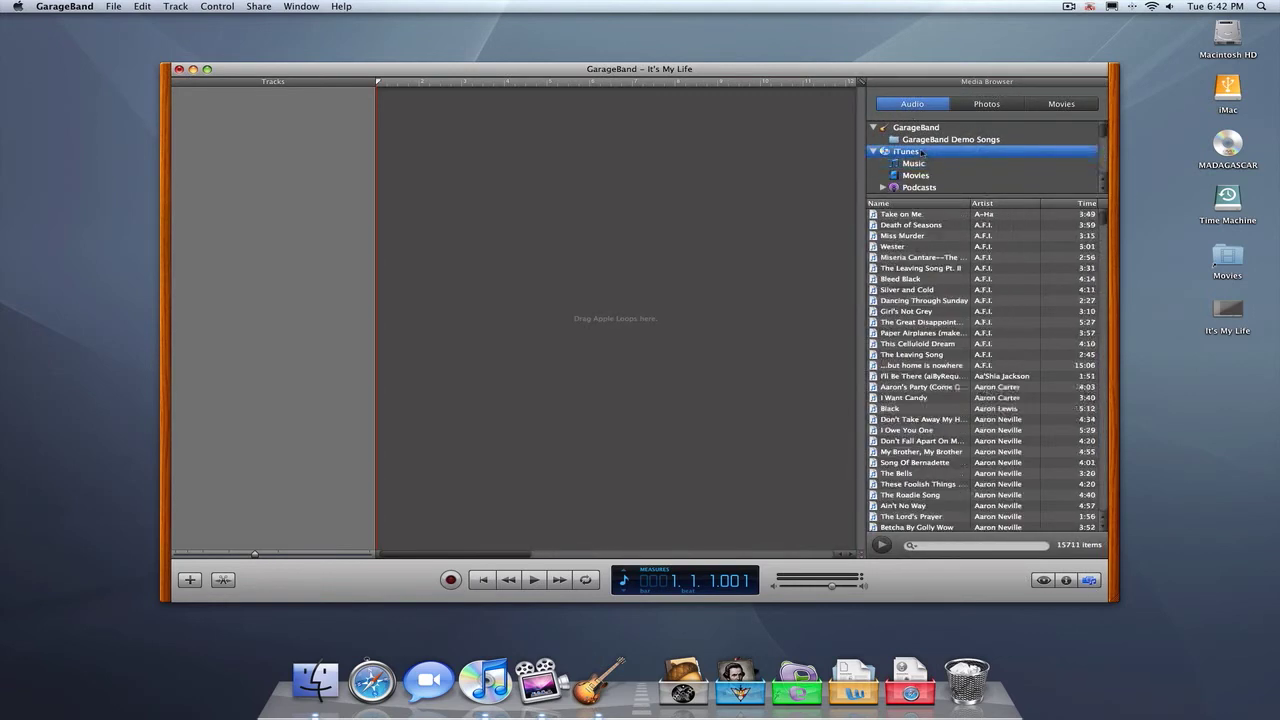
Search the iTunes library in the Media Browser for 'It's My Life'
{"action": "left_click", "coordinate": [977, 545]}
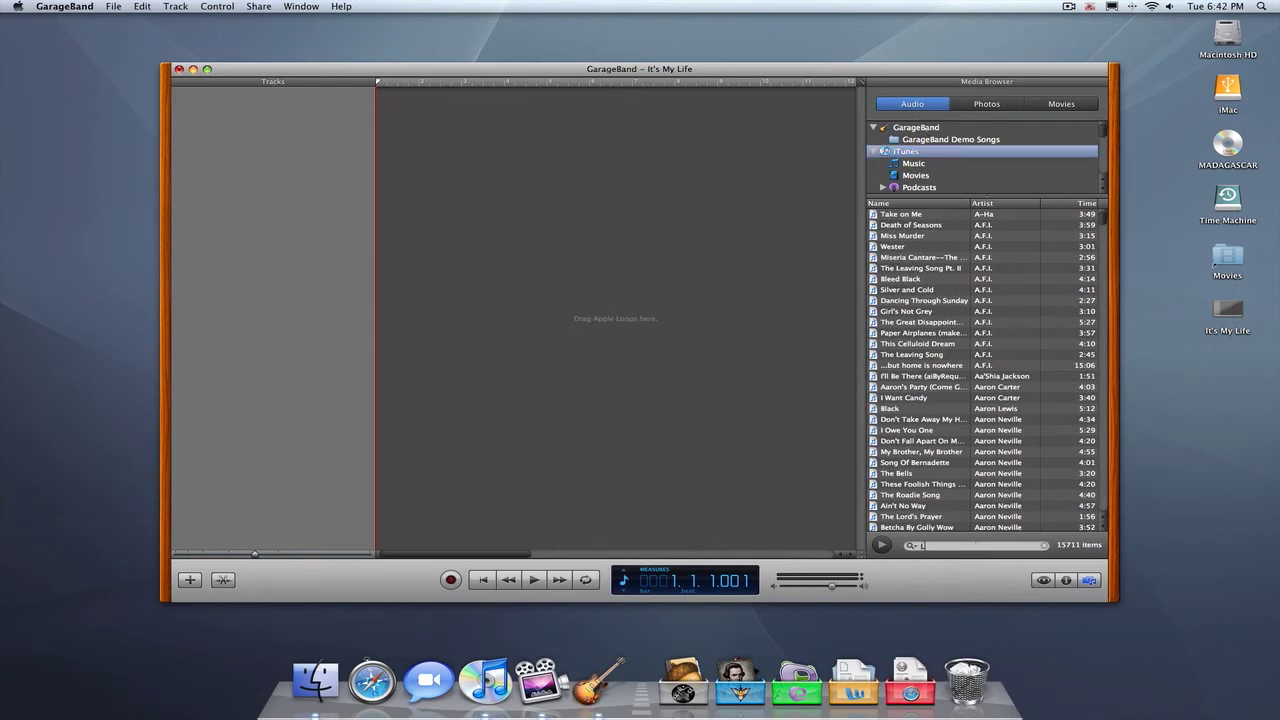
{"action": "type", "text": "Life"}
{"action": "key", "text": "BackSpace"}
{"action": "key", "text": "BackSpace"}
{"action": "key", "text": "BackSpace"}
{"action": "key", "text": "BackSpace"}
{"action": "type", "text": "It's"}
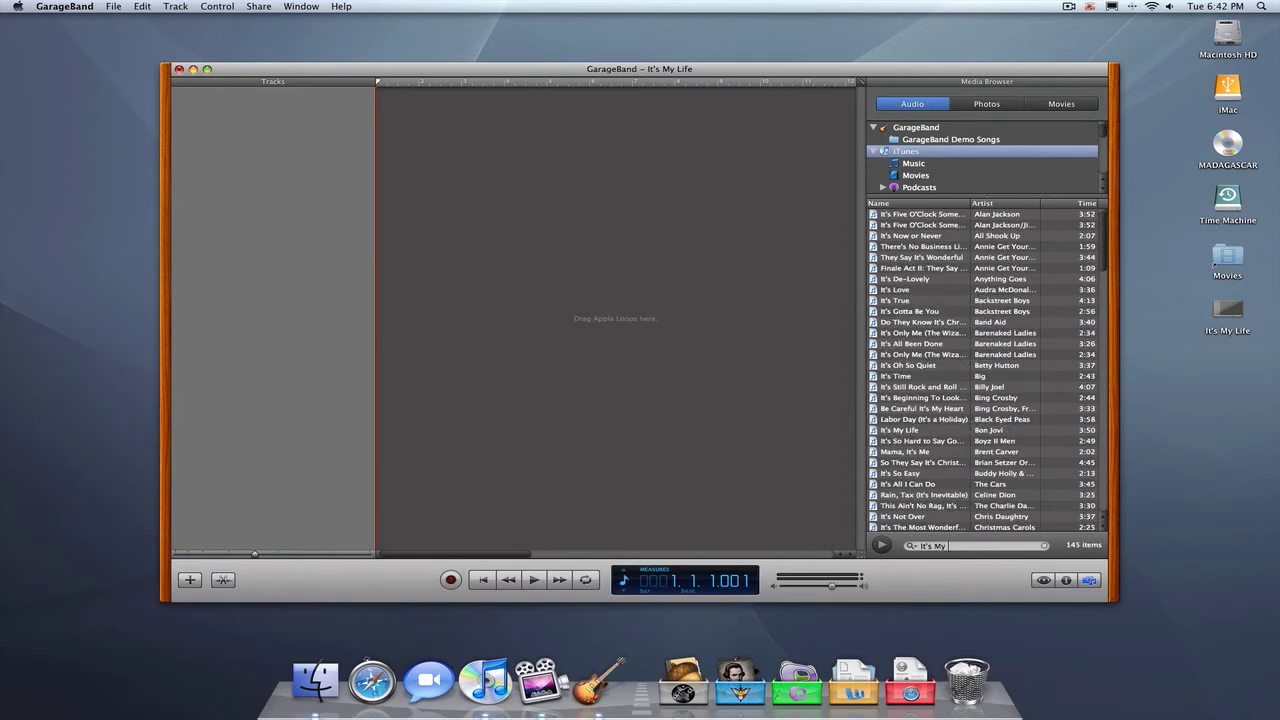
{"action": "type", "text": " My Life"}
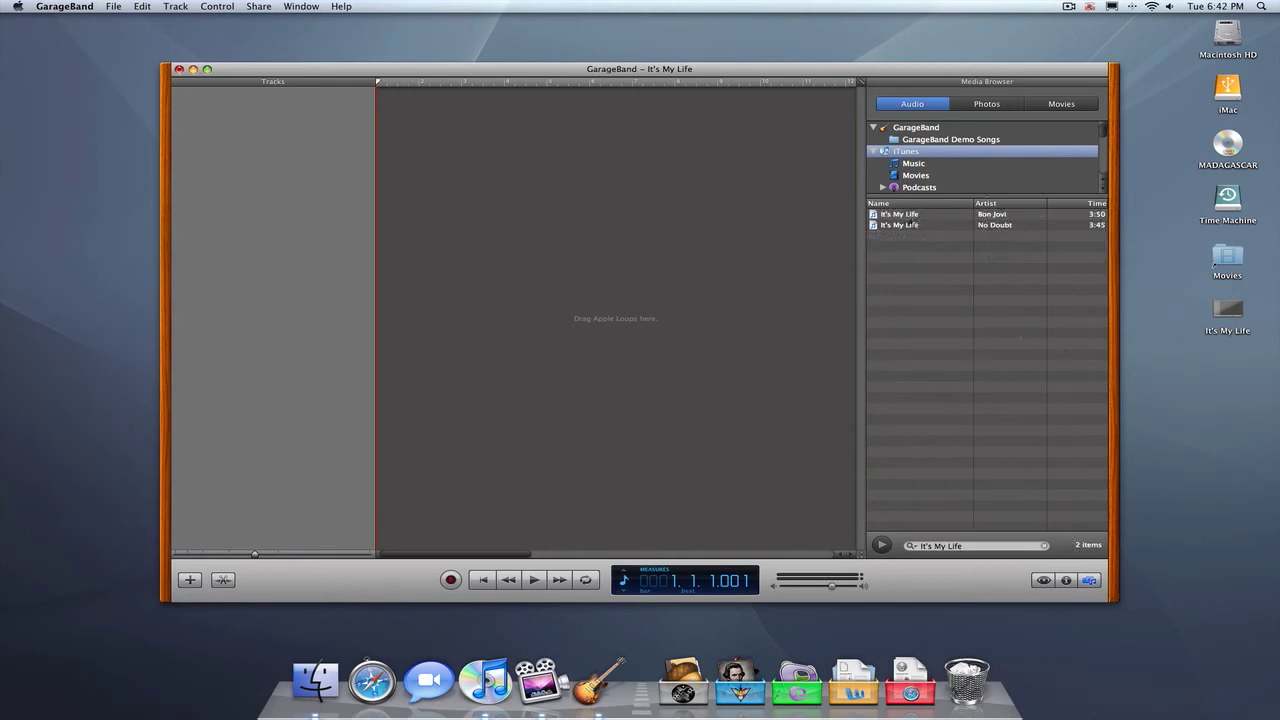
Add Bon Jovi's 'It's My Life' as an audio track and set the counter to Time
{"action": "left_click", "coordinate": [912, 215]}
{"action": "left_click_drag", "start_coordinate": [464, 186], "coordinate": [463, 188]}
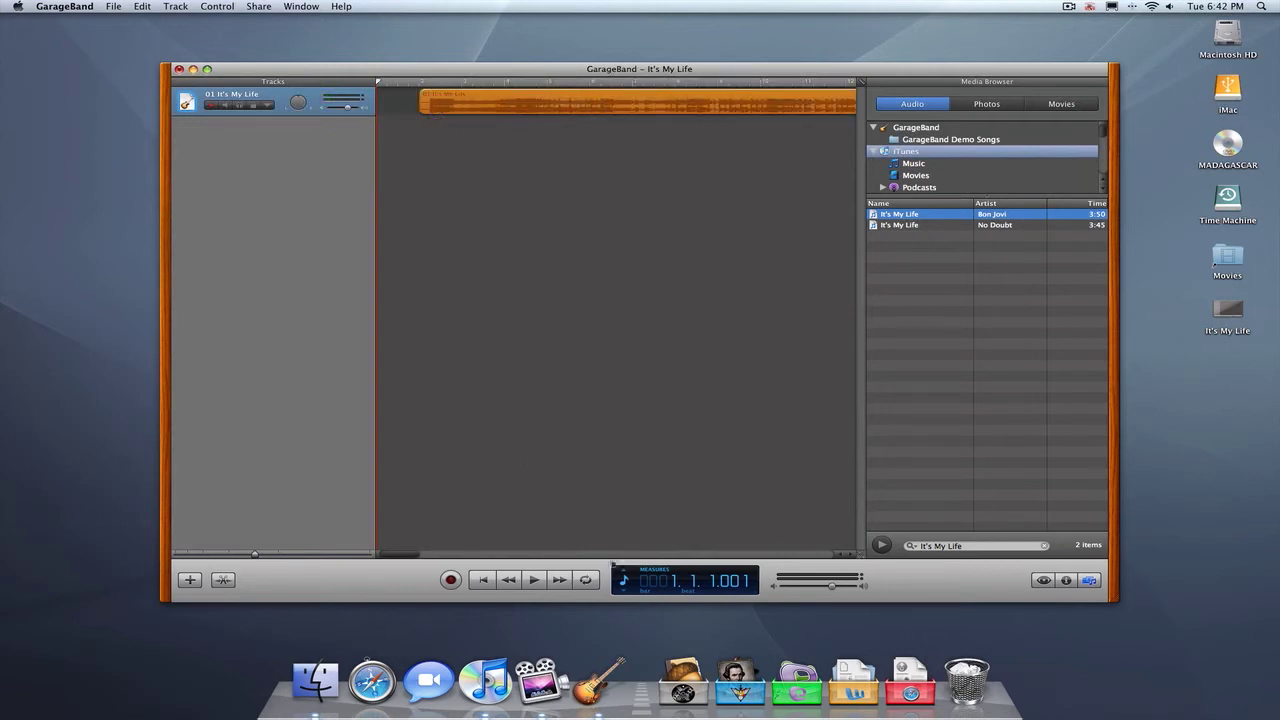
{"action": "left_click", "coordinate": [622, 578]}
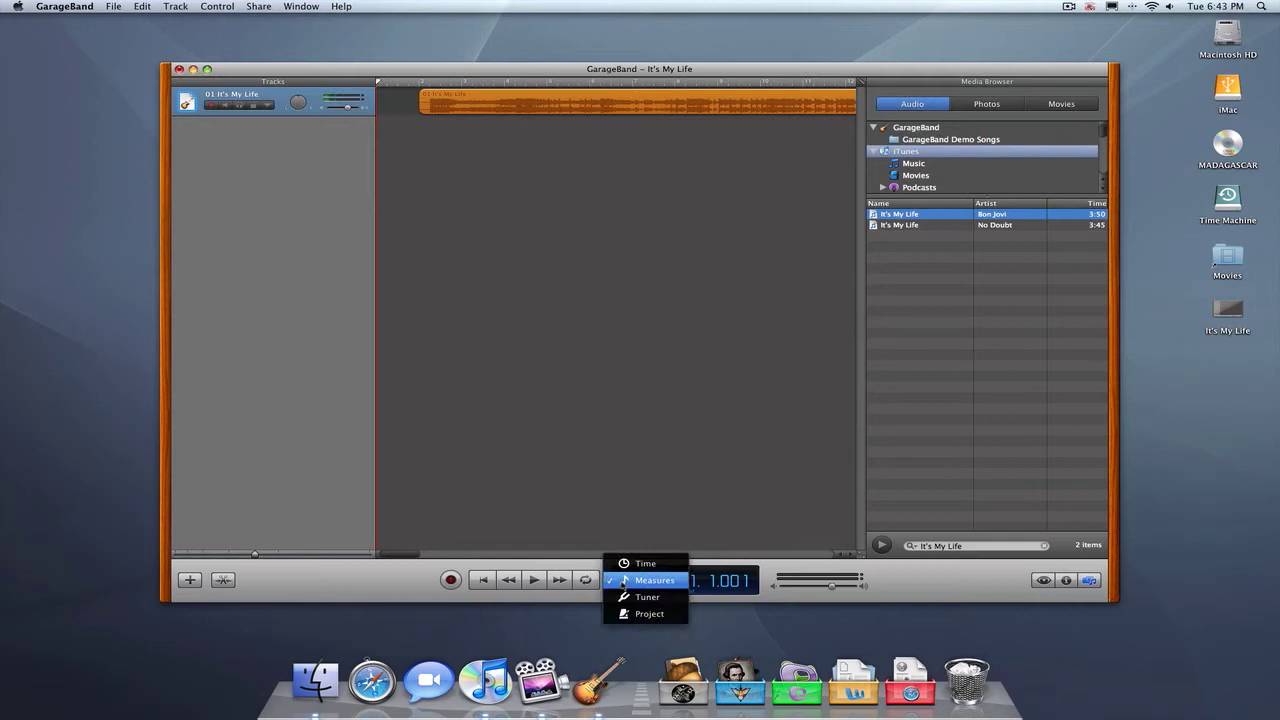
{"action": "left_click", "coordinate": [645, 597]}
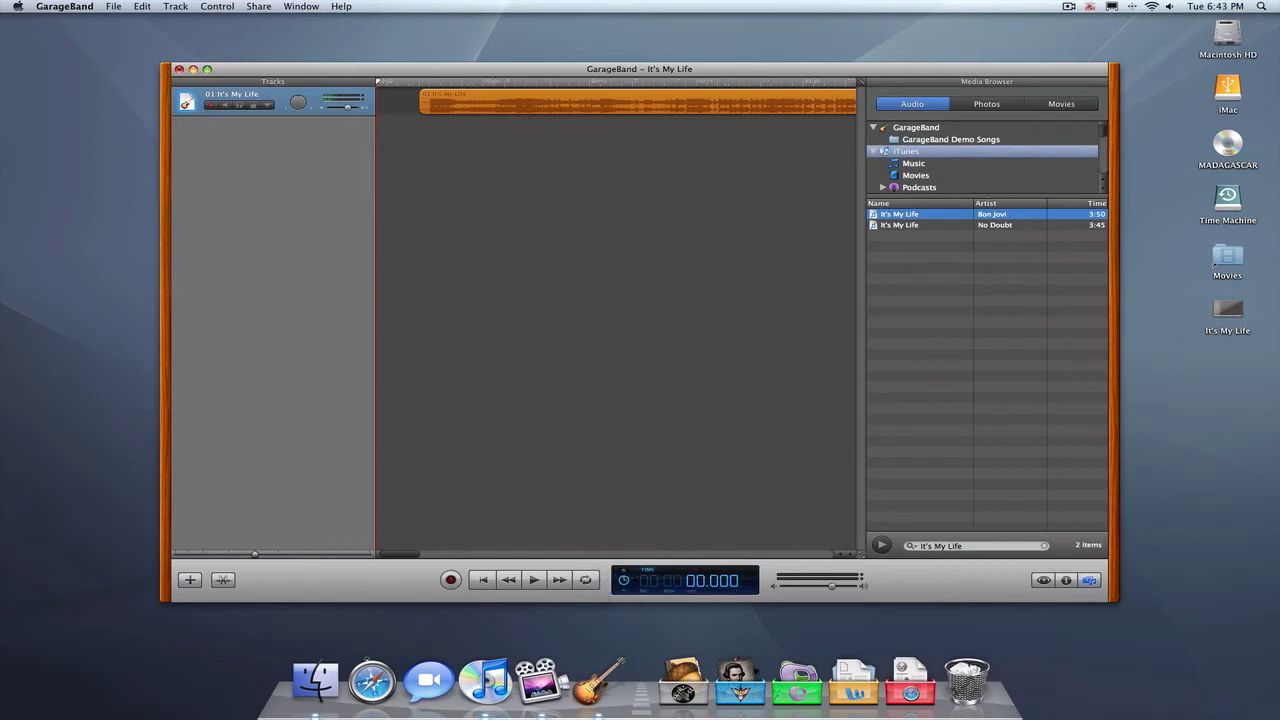
Shift the song region slightly later and move the project window up and left
{"action": "left_click_drag", "start_coordinate": [465, 95], "coordinate": [503, 95]}
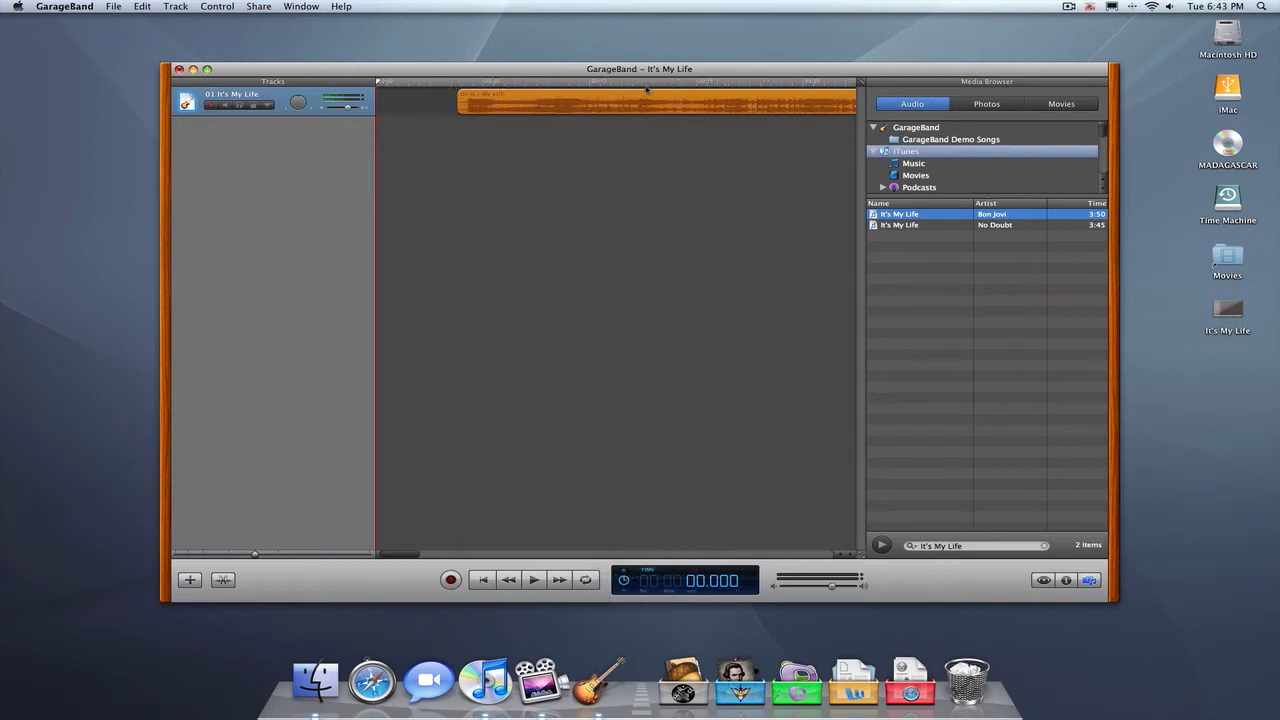
{"action": "left_click_drag", "start_coordinate": [584, 70], "coordinate": [533, 58]}
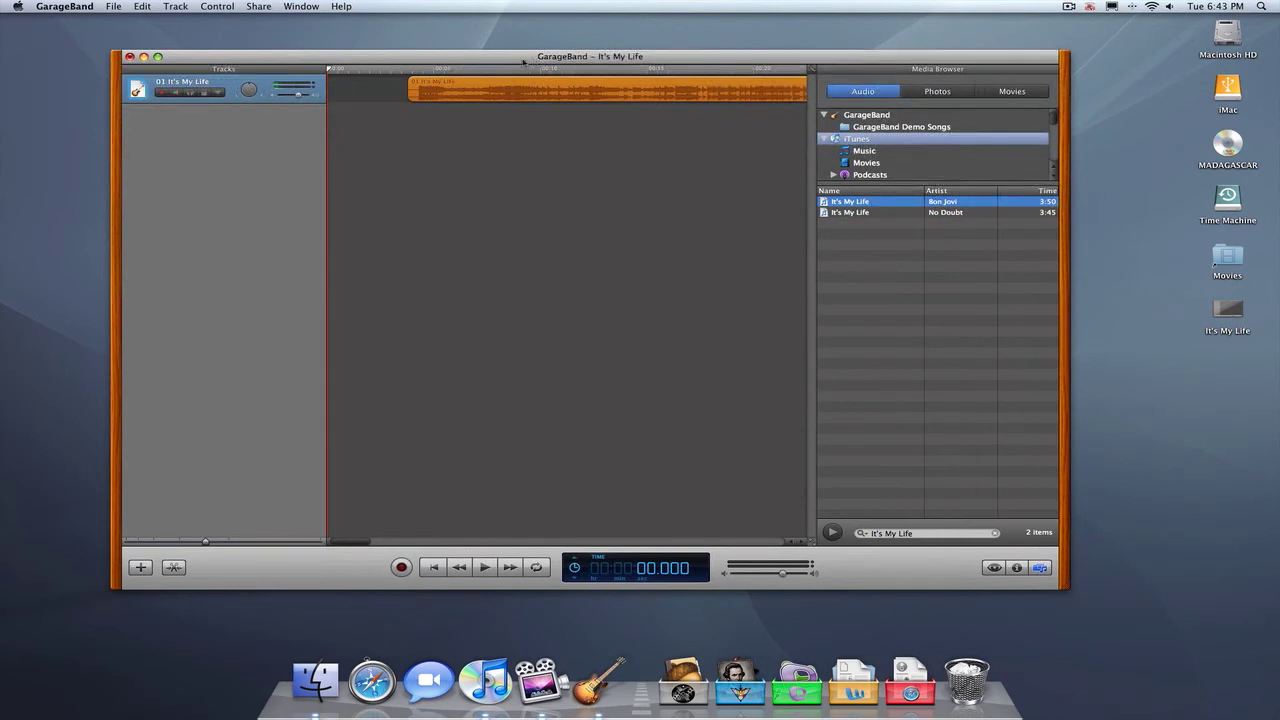
{"action": "scroll", "coordinate": [499, 135], "scroll_direction": "right", "scroll_amount": 3}
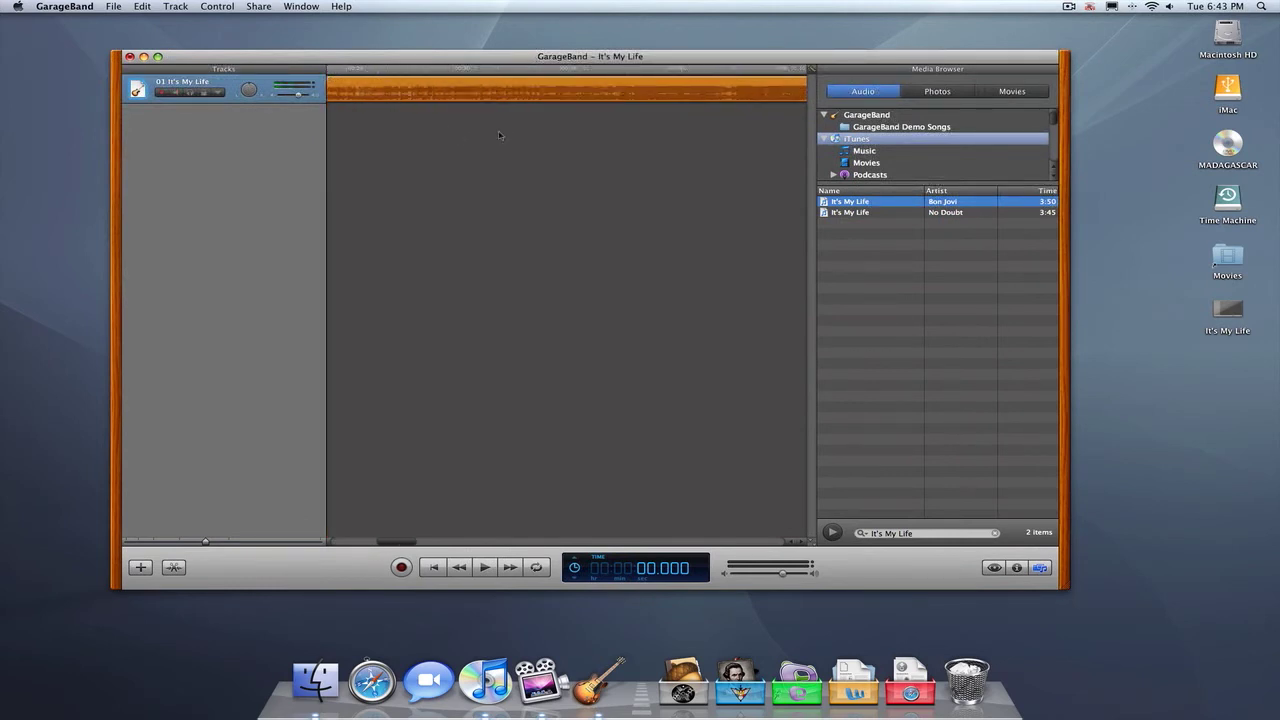
{"action": "scroll", "coordinate": [499, 135], "scroll_direction": "left", "scroll_amount": 3}
Accept a ringtone-length cycle region via Share > Send Ringtone to iTunes and preview it
{"action": "left_click", "coordinate": [290, 6]}
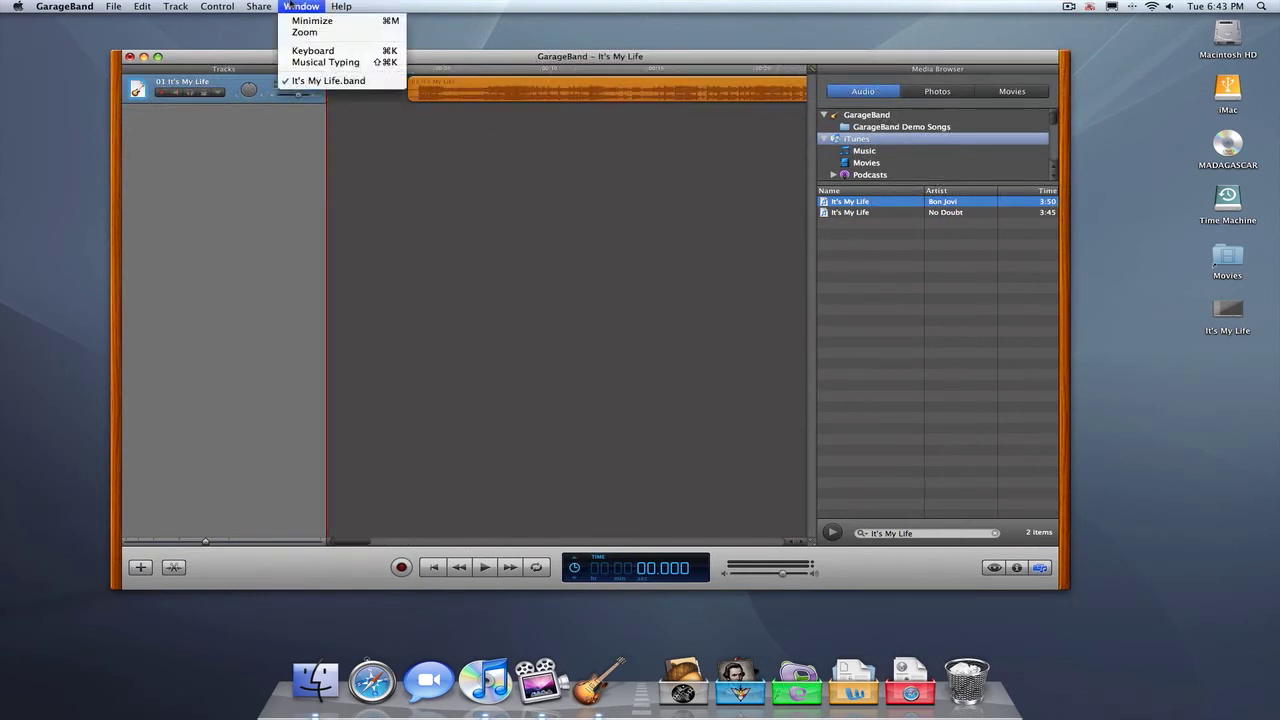
{"action": "mouse_move", "coordinate": [252, 8]}
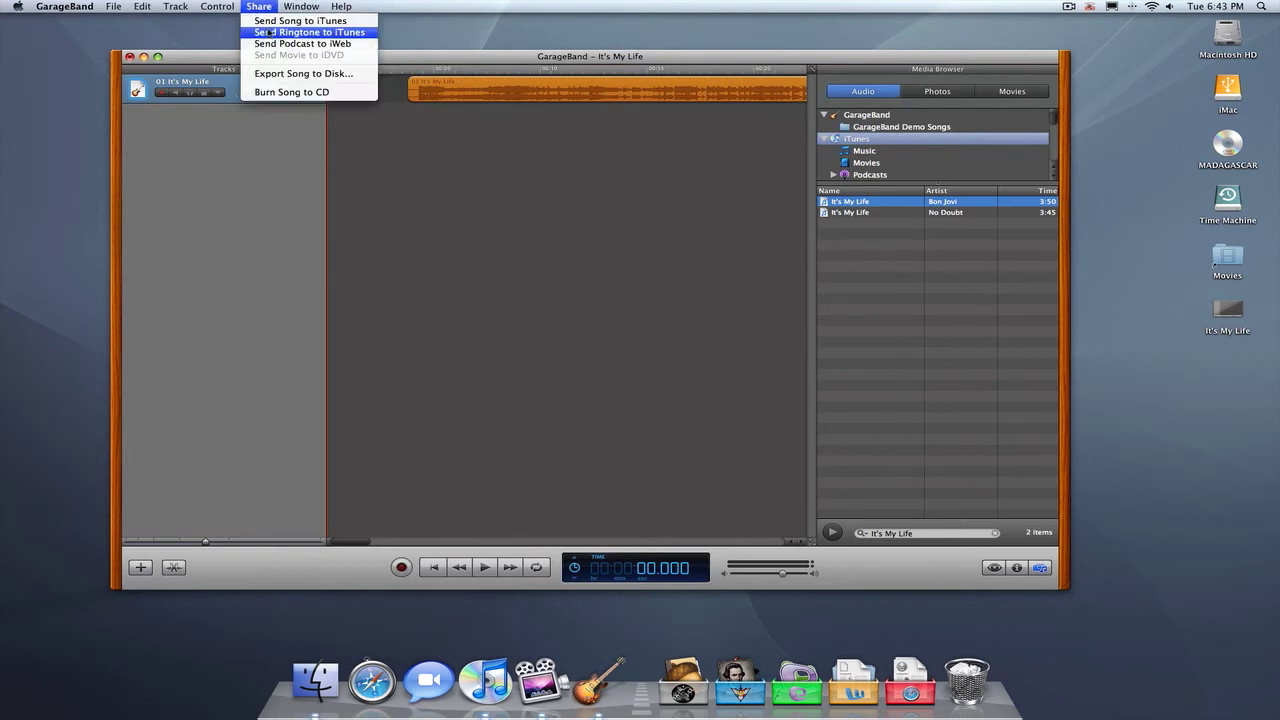
{"action": "left_click", "coordinate": [270, 32]}
{"action": "left_click", "coordinate": [736, 252]}
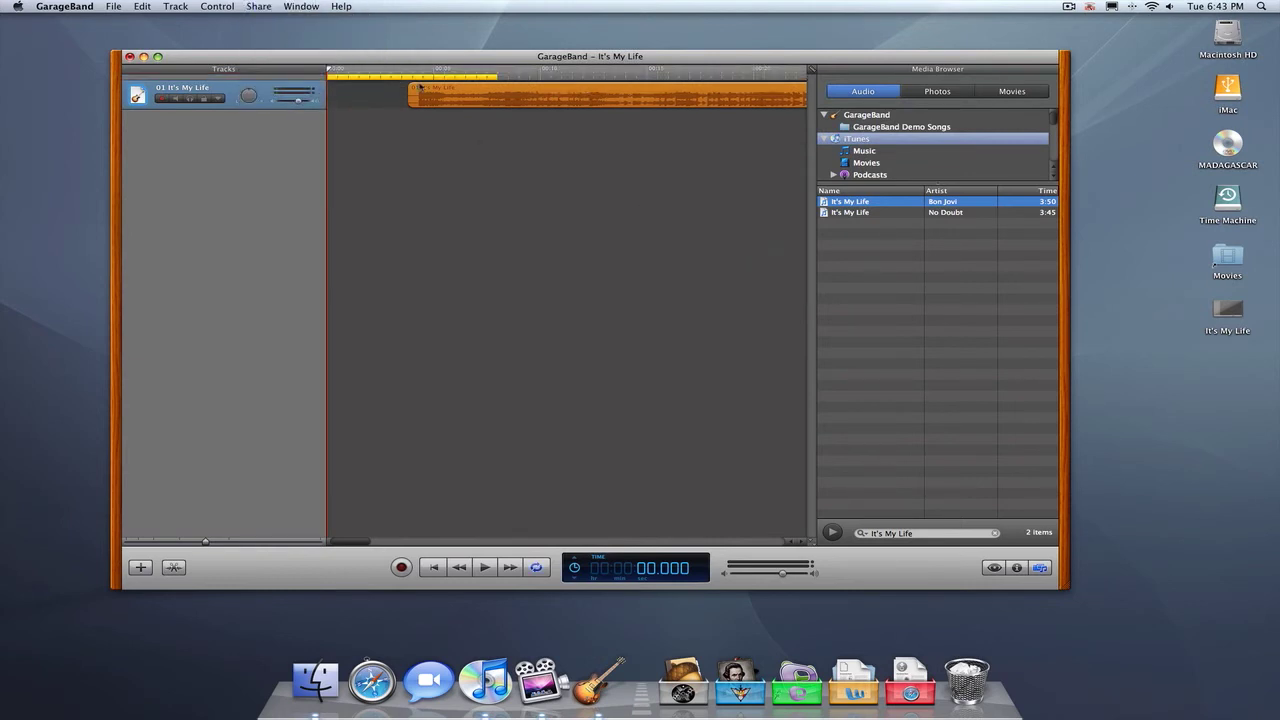
{"action": "key", "text": "space"}
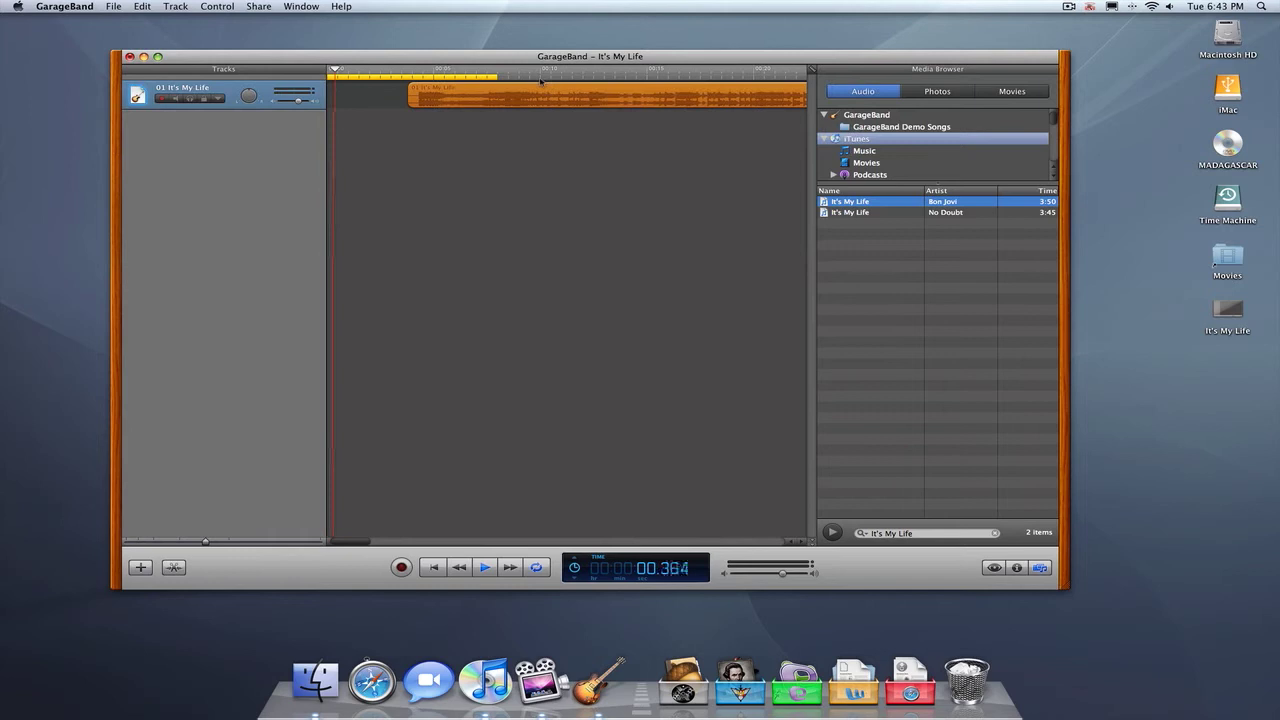
{"action": "key", "text": "space"}
Drag the song region earlier on the timeline beneath the ringtone cycle region
{"action": "scroll", "coordinate": [786, 163], "scroll_direction": "right", "scroll_amount": 5}
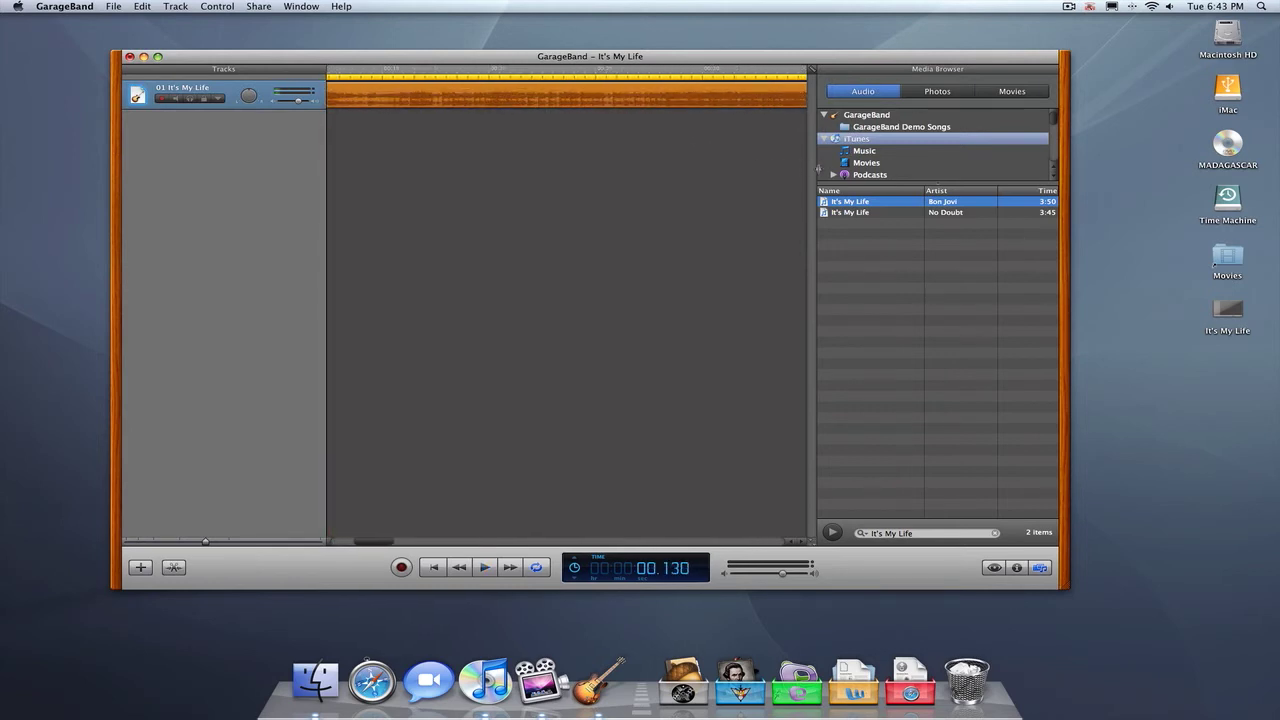
{"action": "scroll", "coordinate": [726, 162], "scroll_direction": "right", "scroll_amount": 5}
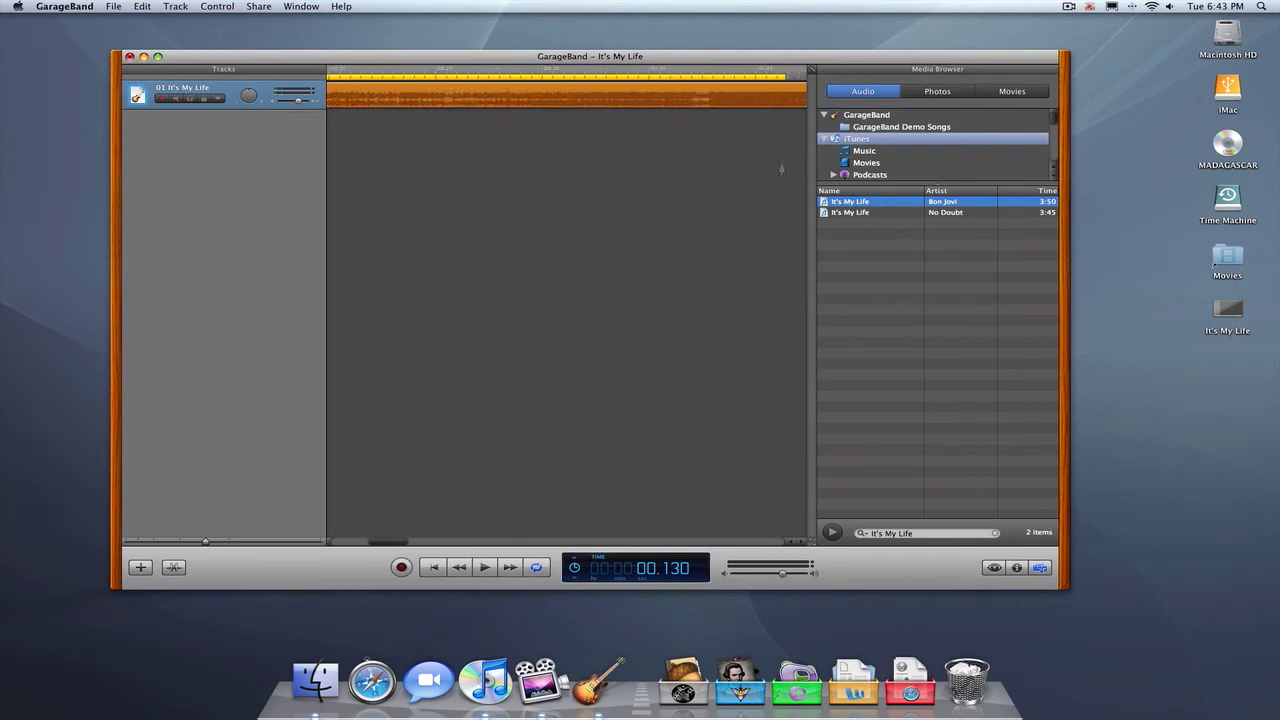
{"action": "scroll", "coordinate": [772, 172], "scroll_direction": "right", "scroll_amount": 2}
{"action": "scroll", "coordinate": [758, 184], "scroll_direction": "right", "scroll_amount": 1}
{"action": "left_click_drag", "start_coordinate": [757, 70], "coordinate": [760, 110]}
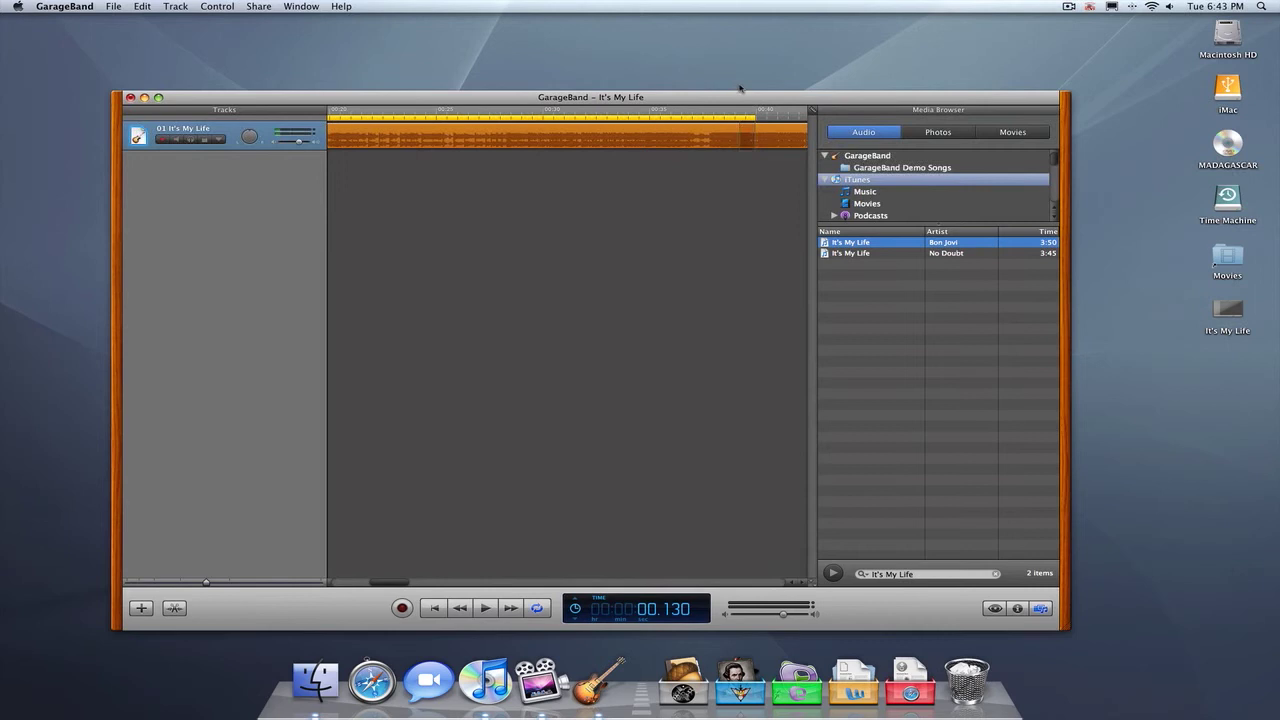
{"action": "scroll", "coordinate": [755, 170], "scroll_direction": "left", "scroll_amount": 5}
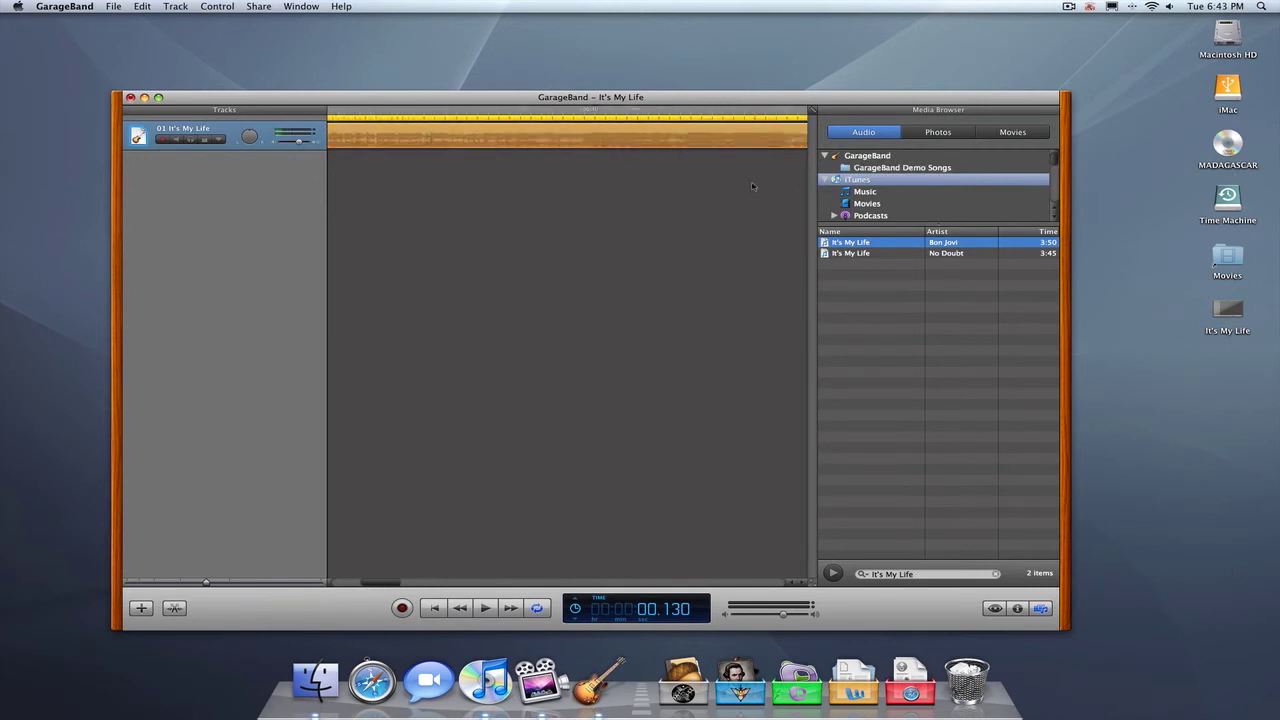
{"action": "left_click_drag", "start_coordinate": [560, 130], "coordinate": [526, 154]}
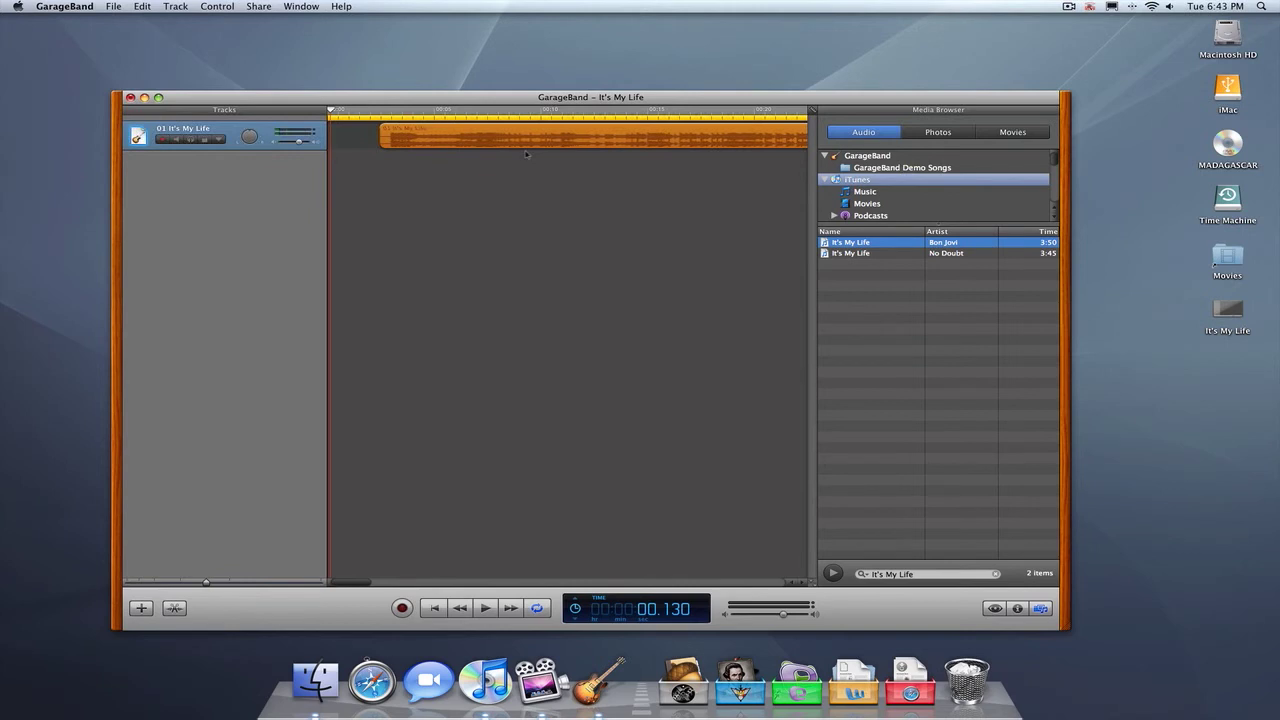
{"action": "left_click", "coordinate": [392, 180]}
Nudge the song region slightly earlier, then slightly later, checking it against the cycle bar
{"action": "mouse_move", "coordinate": [410, 150]}
{"action": "left_mouse_down"}
{"action": "mouse_move", "coordinate": [360, 148]}
{"action": "mouse_move", "coordinate": [396, 139]}
{"action": "left_mouse_up"}
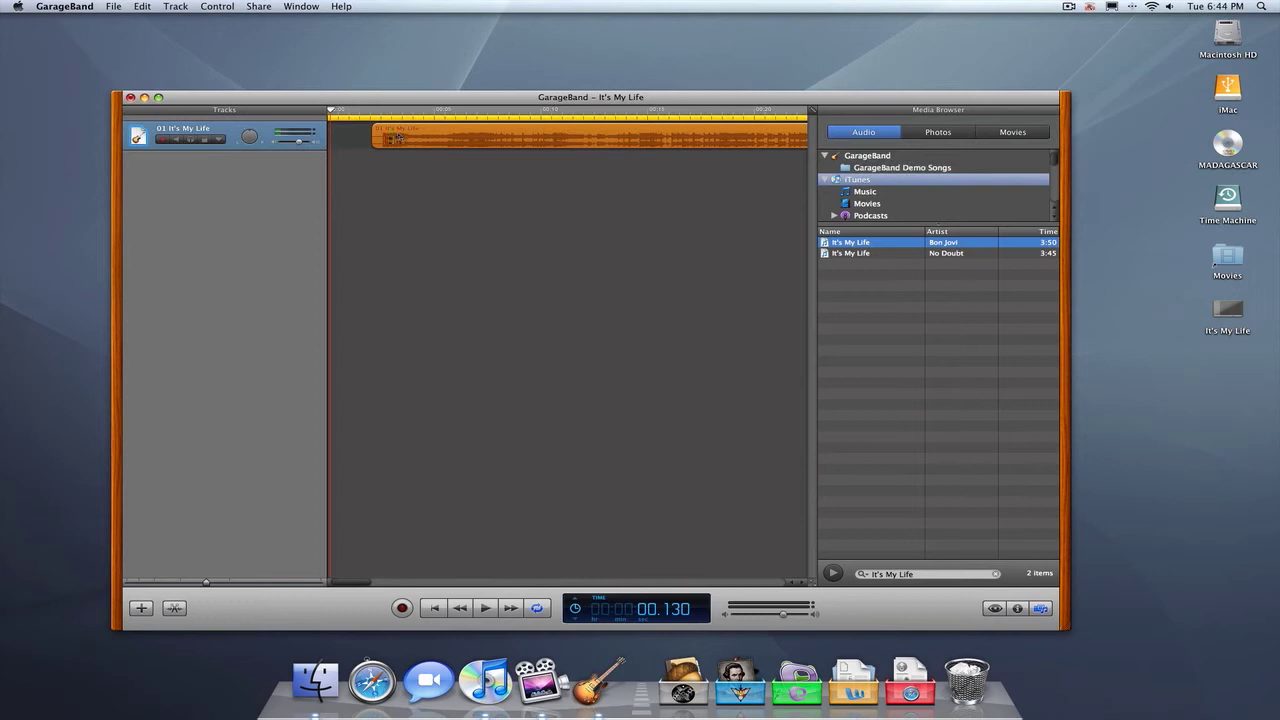
{"action": "left_click", "coordinate": [350, 135]}
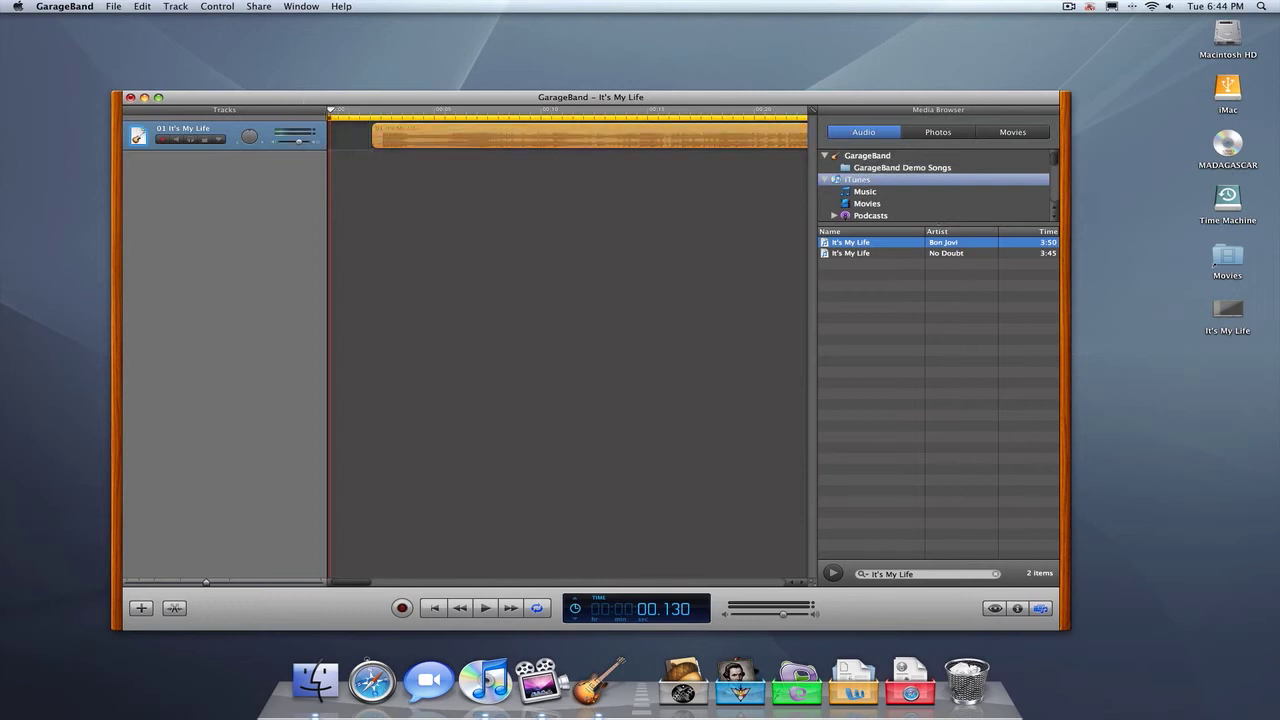
{"action": "left_click", "coordinate": [374, 146]}
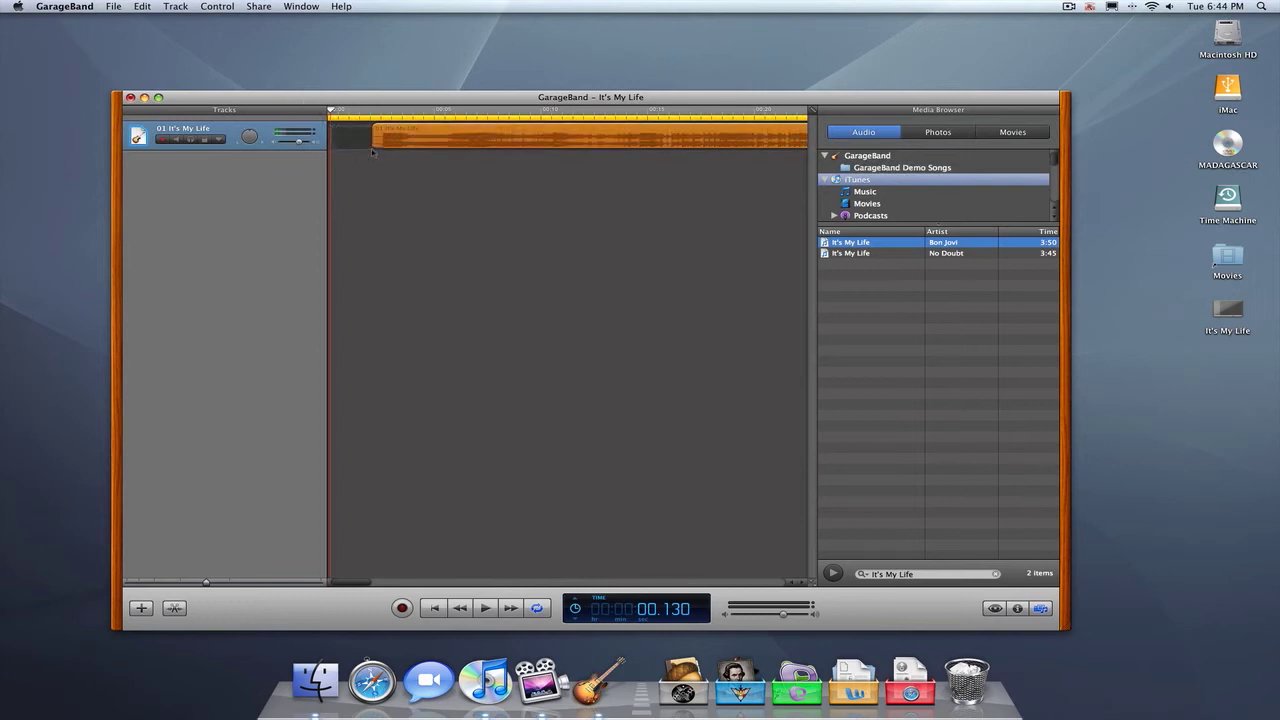
{"action": "mouse_move", "coordinate": [386, 140]}
{"action": "left_mouse_down"}
{"action": "mouse_move", "coordinate": [443, 140]}
{"action": "mouse_move", "coordinate": [393, 150]}
{"action": "left_mouse_up"}
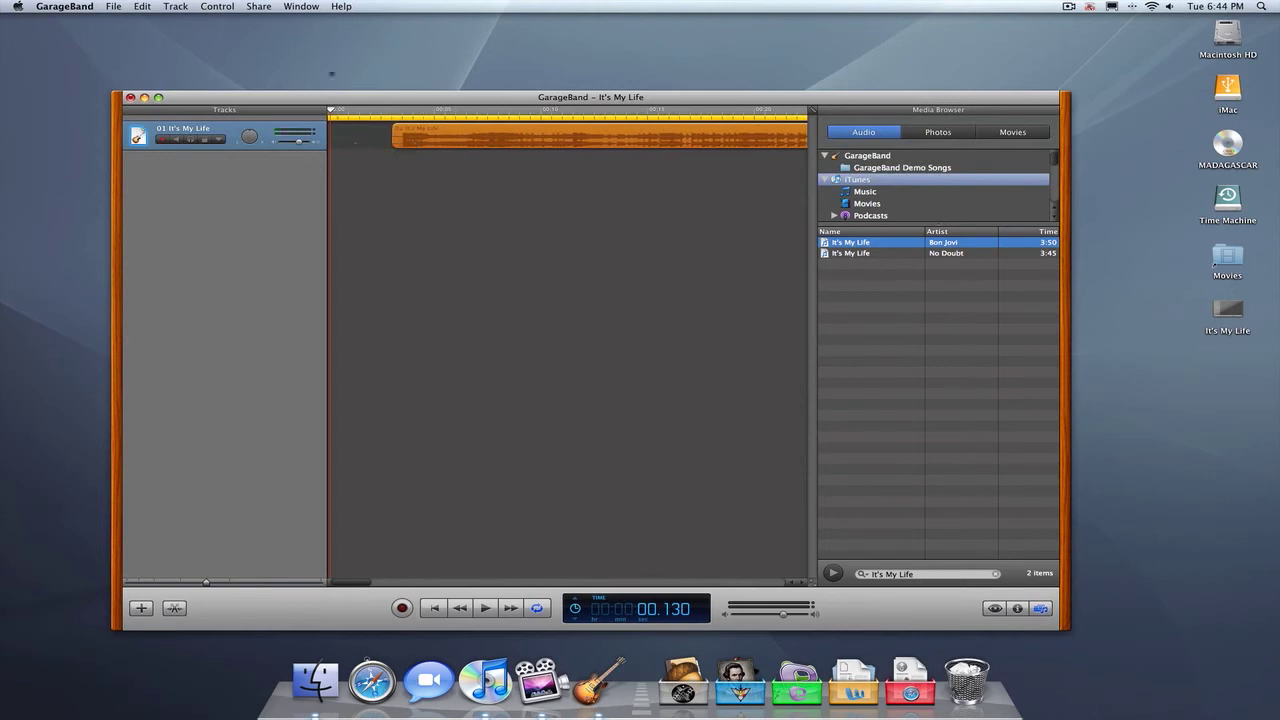
{"action": "scroll", "coordinate": [427, 205], "scroll_direction": "right", "scroll_amount": 5}
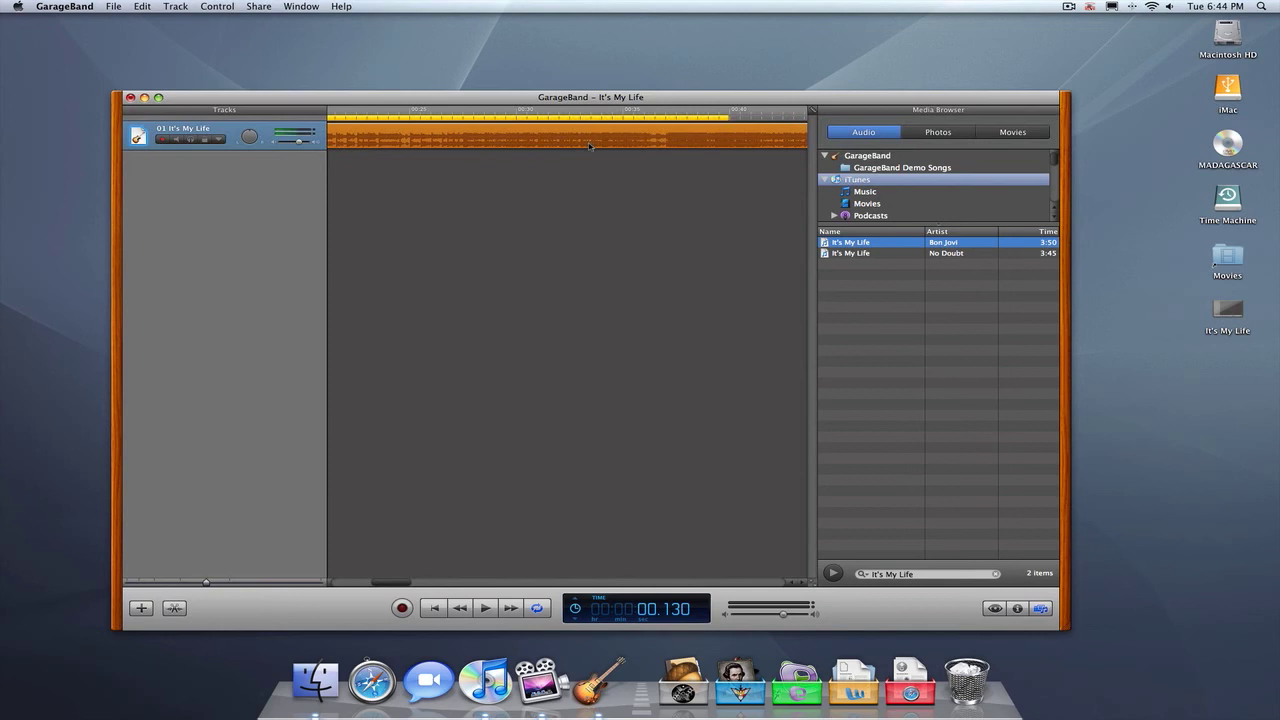
{"action": "scroll", "coordinate": [589, 146], "scroll_direction": "left", "scroll_amount": 5}
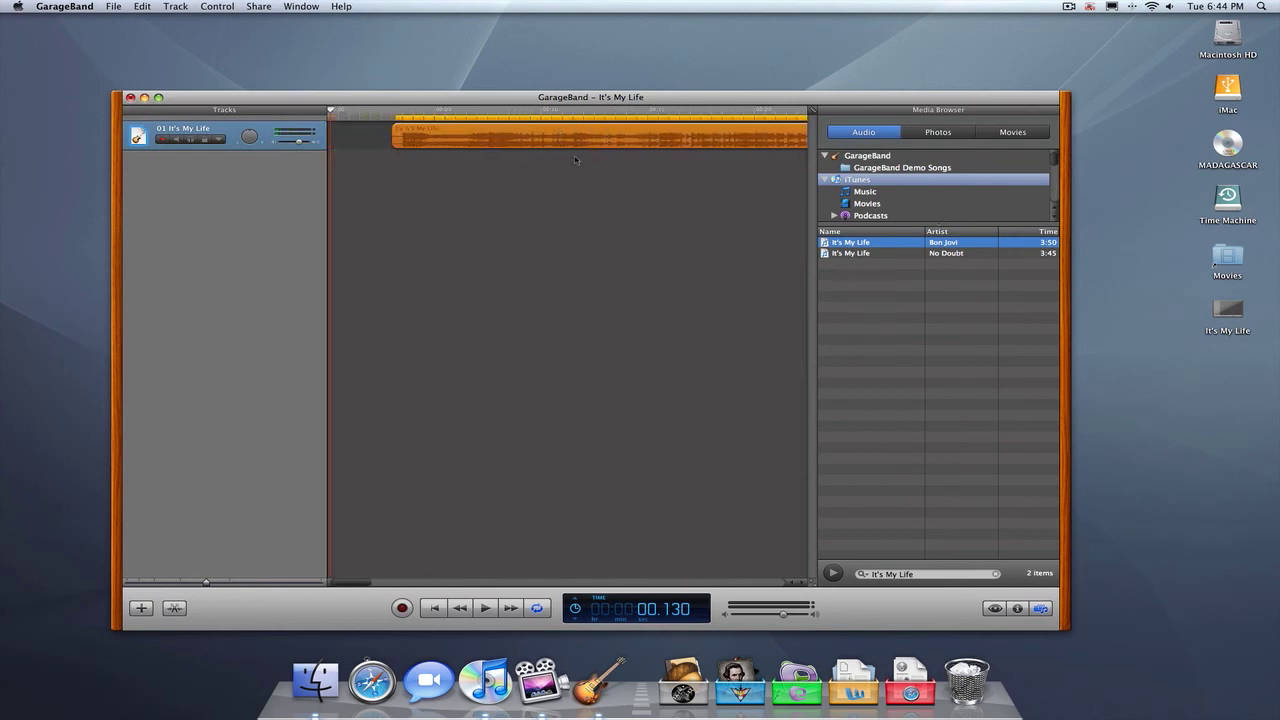
{"action": "scroll", "coordinate": [575, 160], "scroll_direction": "right", "scroll_amount": 3}
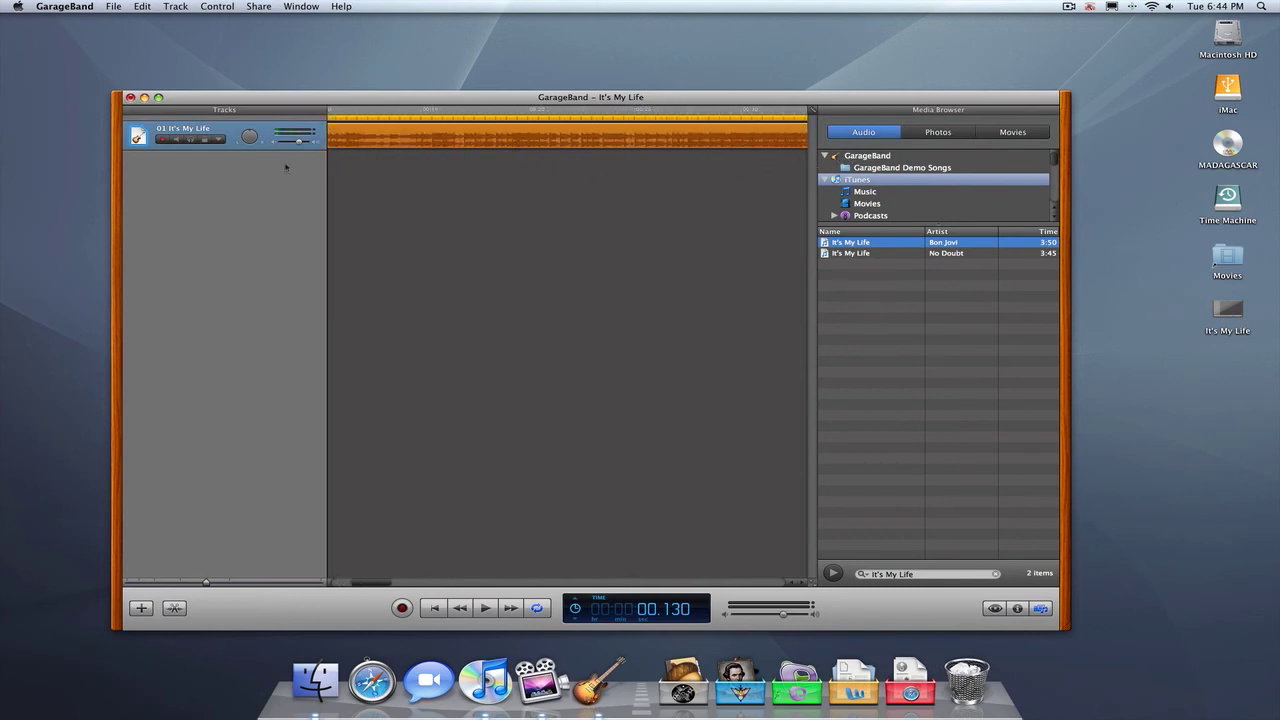
{"action": "scroll", "coordinate": [285, 167], "scroll_direction": "left", "scroll_amount": 3}
Send the trimmed clip to iTunes with Share > Send Ringtone to iTunes
{"action": "left_click", "coordinate": [300, 6]}
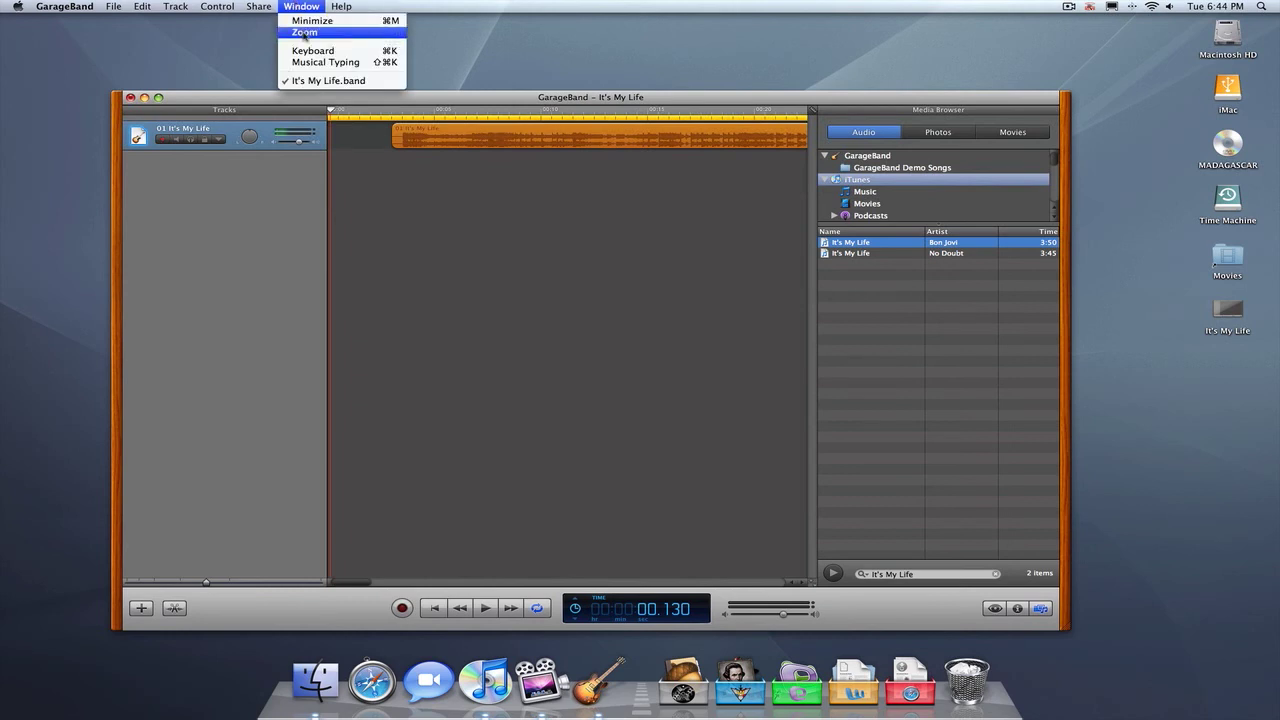
{"action": "mouse_move", "coordinate": [258, 8]}
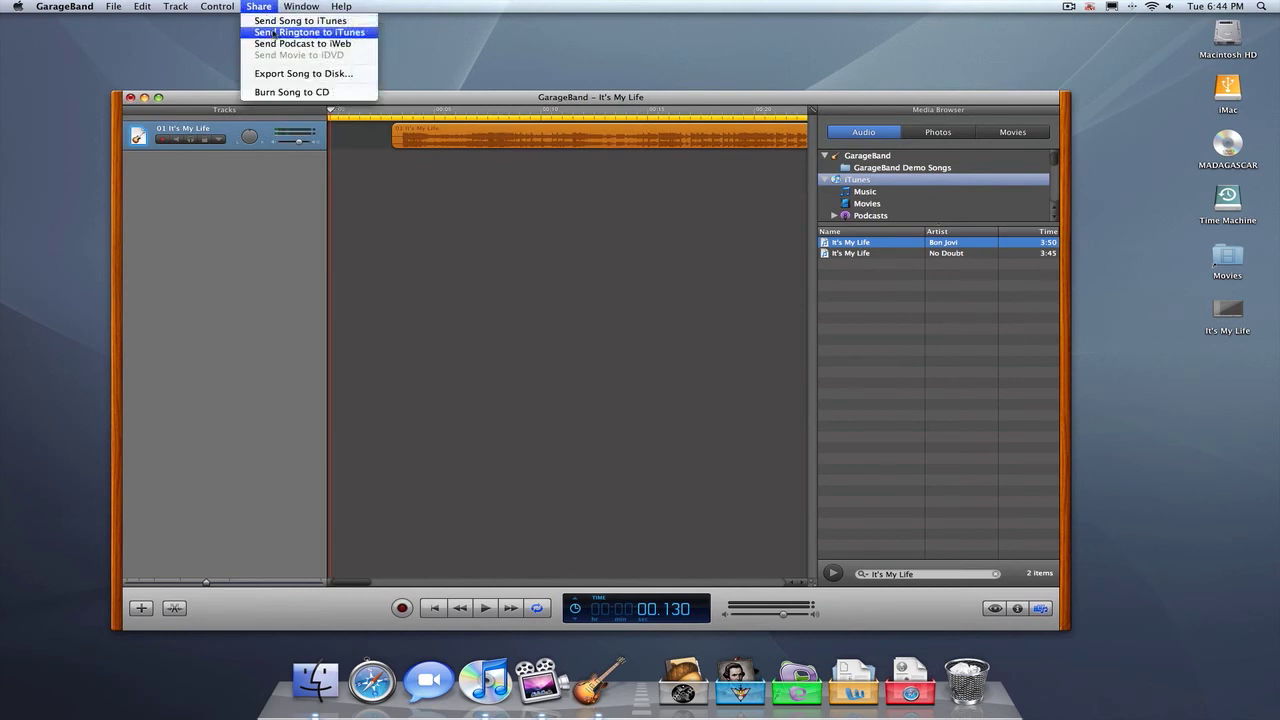
{"action": "left_click", "coordinate": [291, 33]}
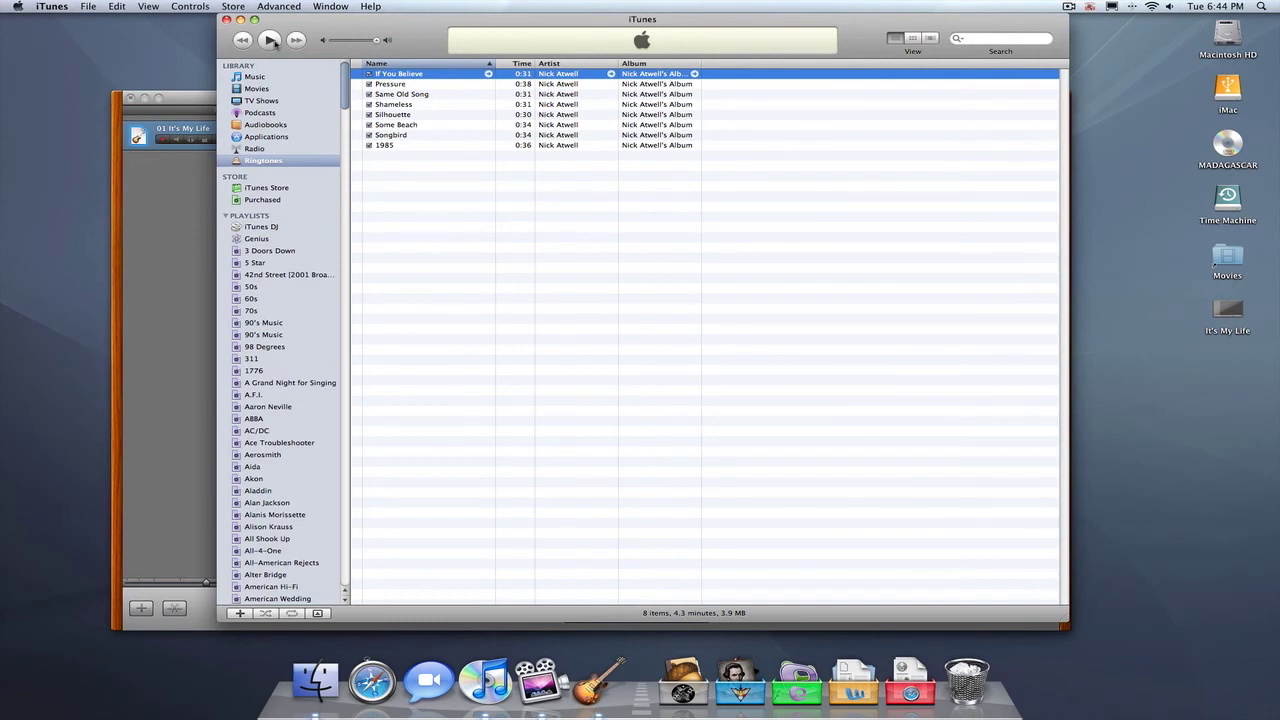
Preview the 0:40 It's My Life ringtone, check the iPhone's Ringtones sync tab, then close iTunes
{"action": "left_click", "coordinate": [270, 40]}
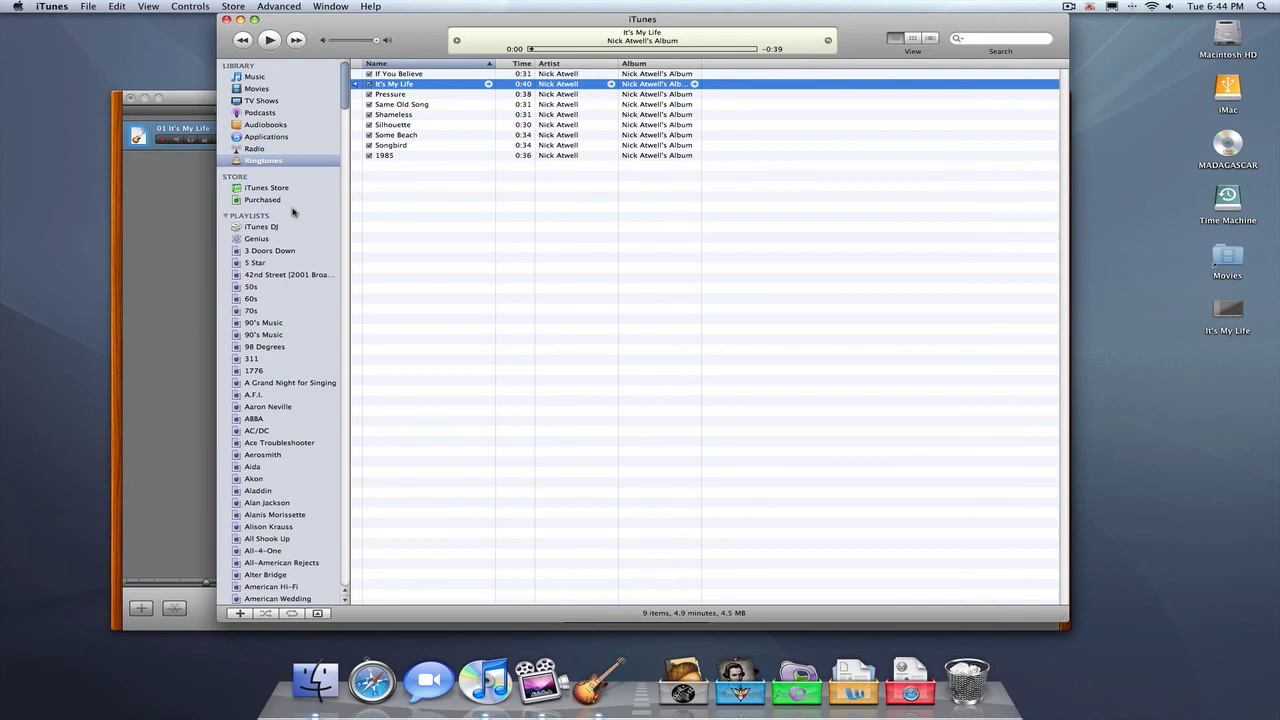
{"action": "left_click", "coordinate": [293, 212]}
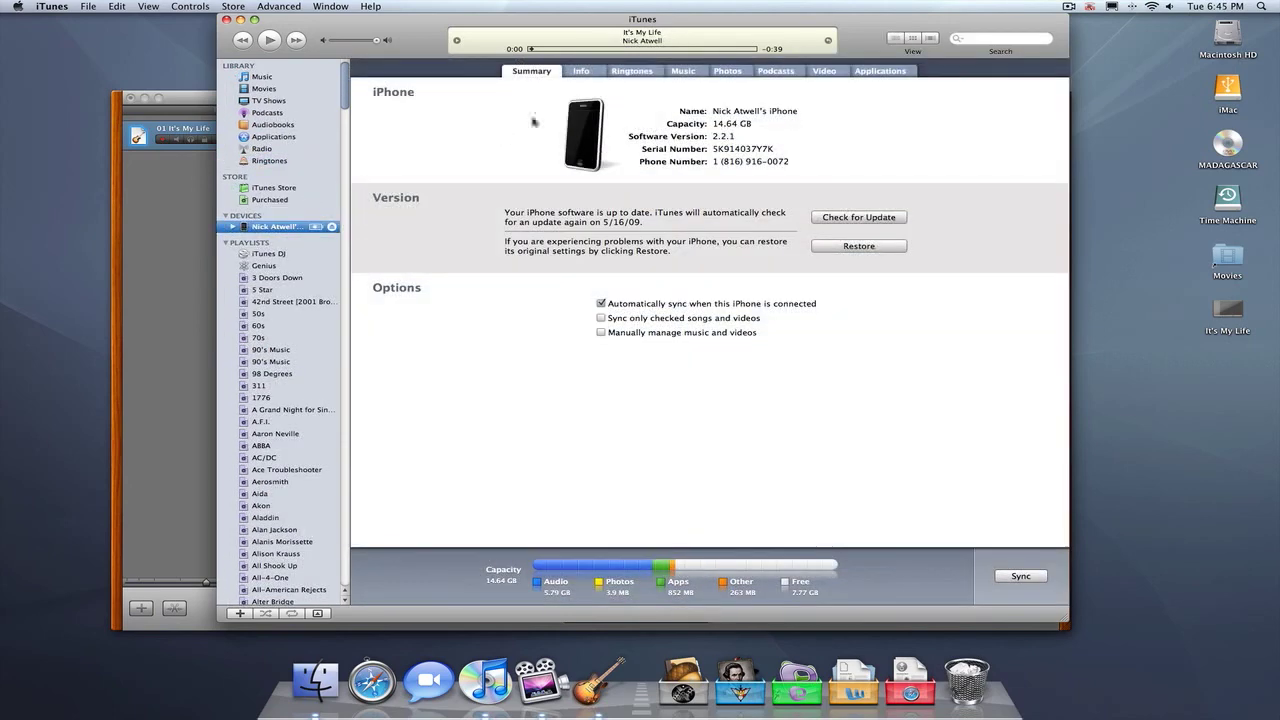
{"action": "left_click", "coordinate": [630, 71]}
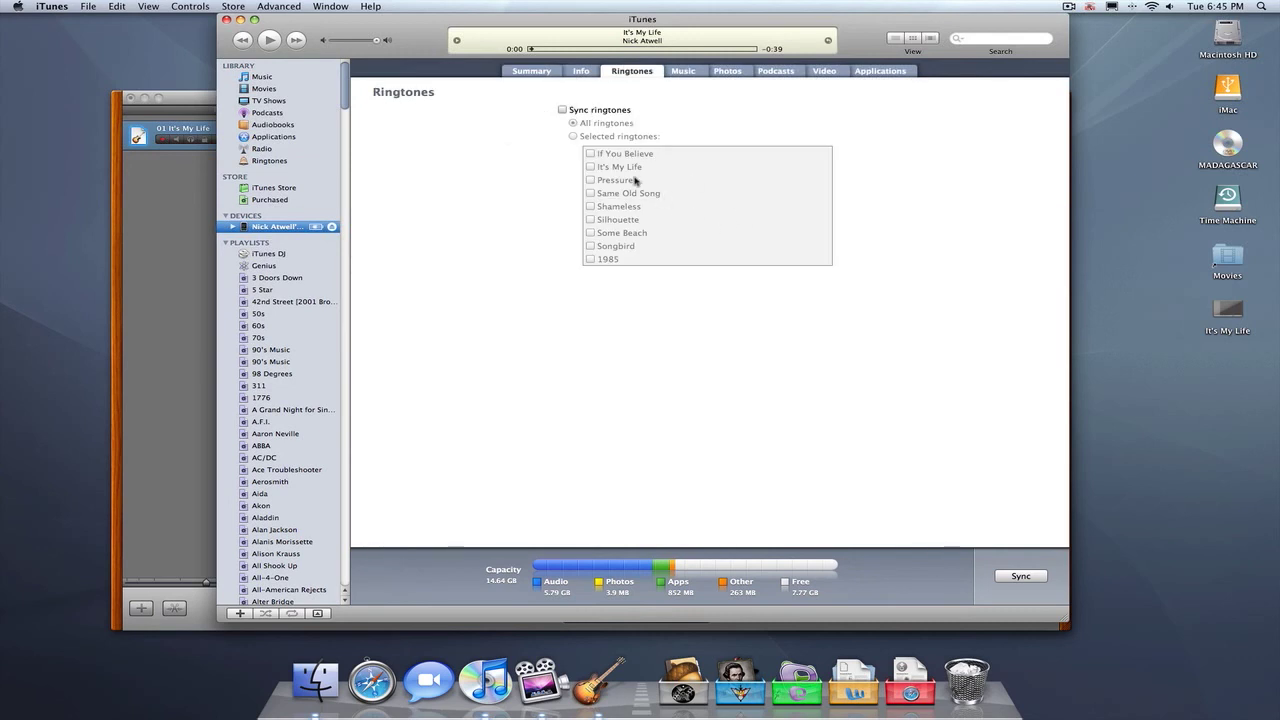
{"action": "left_click", "coordinate": [227, 19]}
{"action": "left_click_drag", "start_coordinate": [310, 99], "coordinate": [320, 77]}
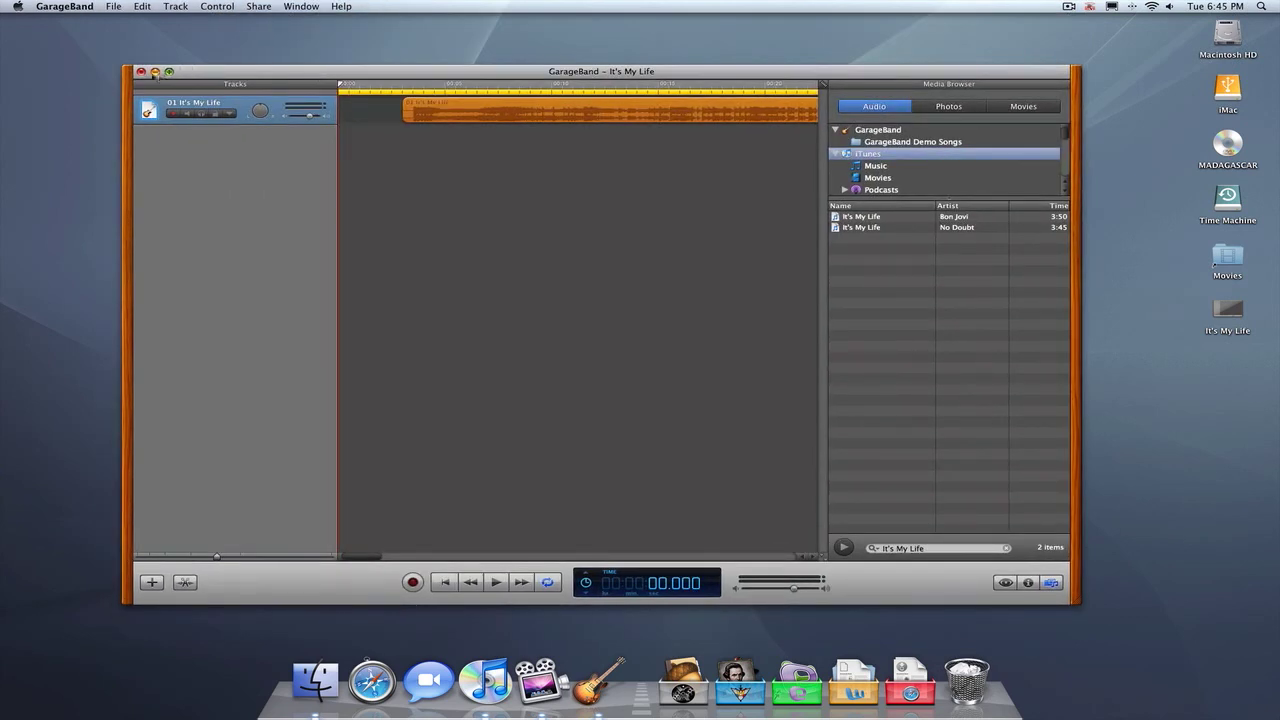
Close the It's My Life project without saving and dismiss the project chooser
{"action": "left_click", "coordinate": [141, 72]}
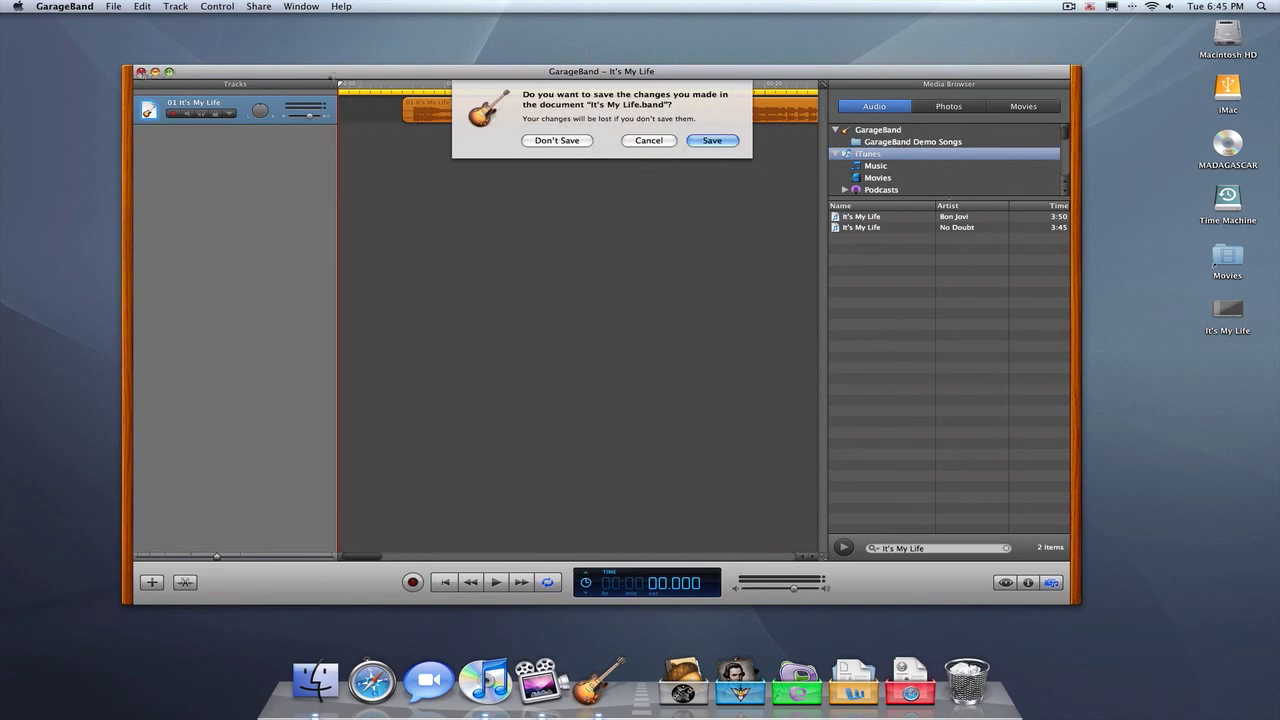
{"action": "left_click", "coordinate": [553, 141]}
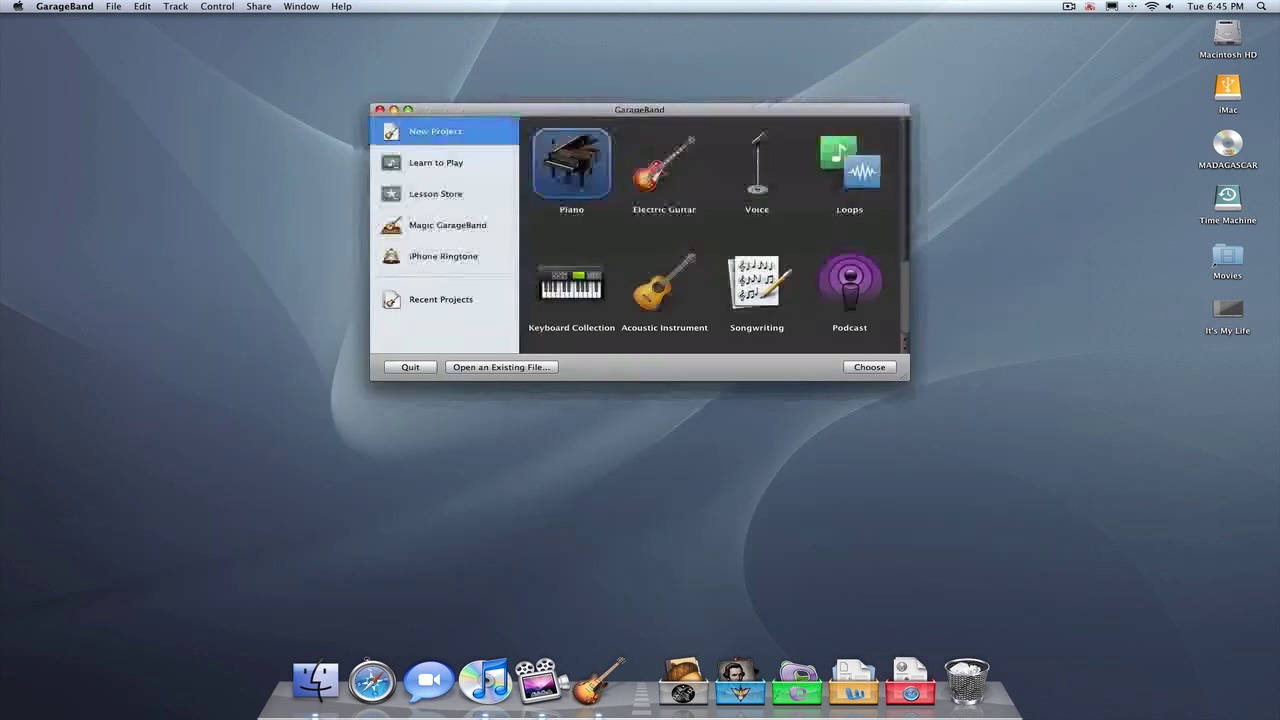
{"action": "left_click", "coordinate": [379, 109]}
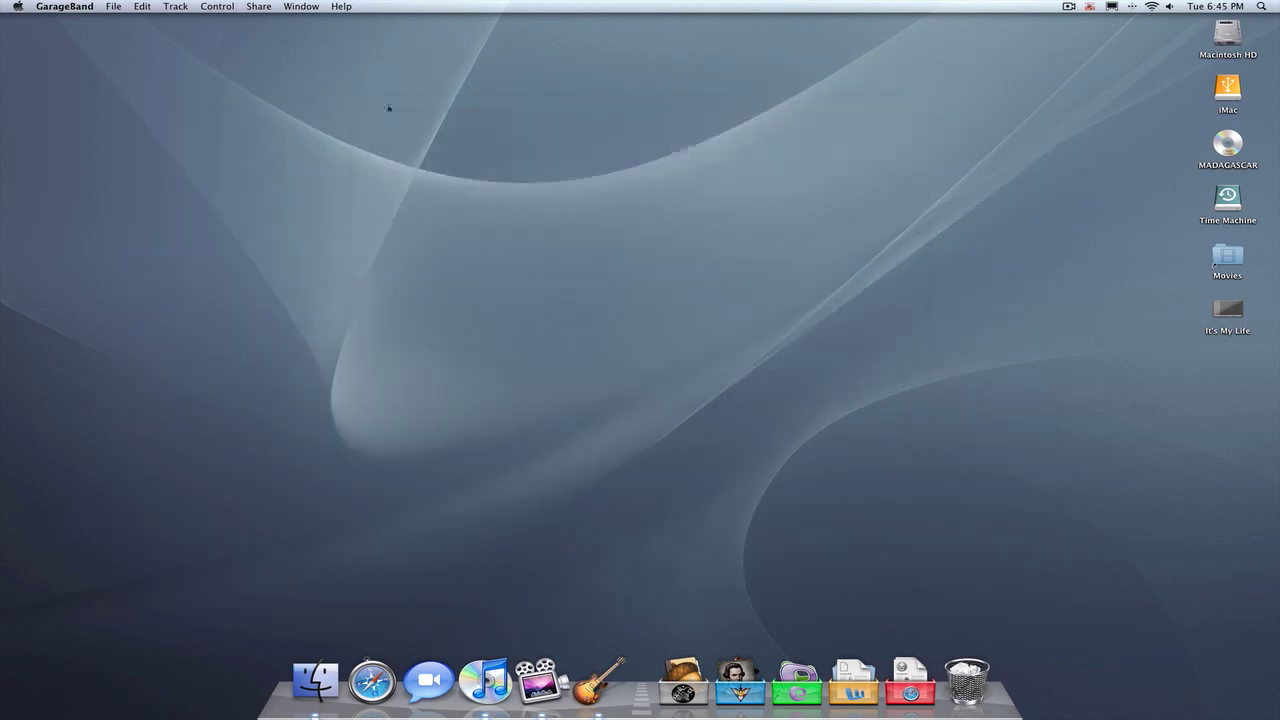